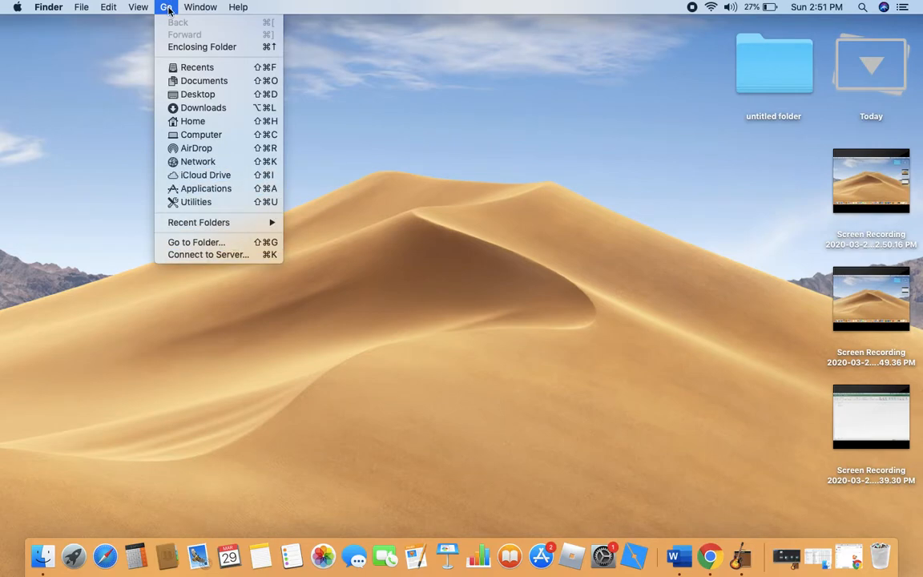
Open Microsoft Excel from the Applications folder and create a blank workbook in full screen.
click(197, 189)
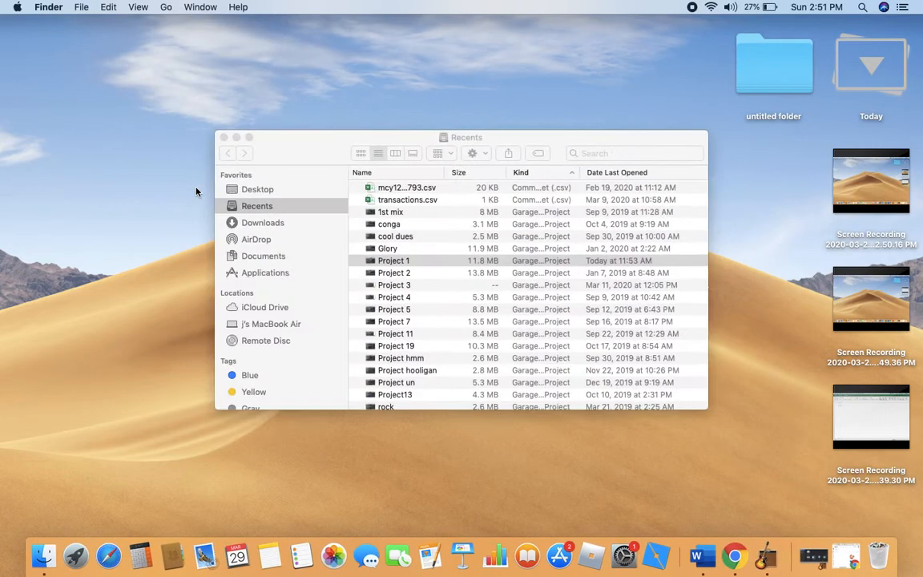
scroll(439, 351, down, 10)
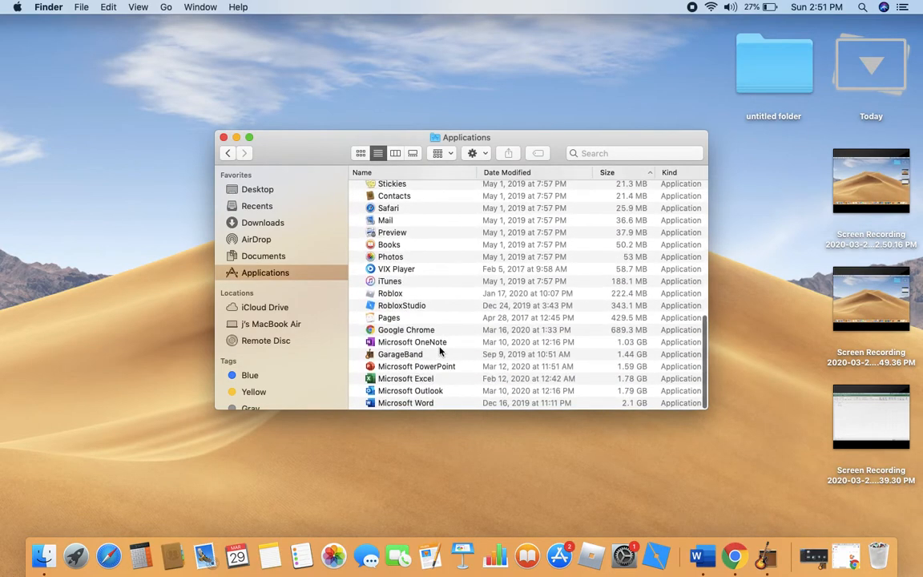
click(410, 379)
double_click(410, 380)
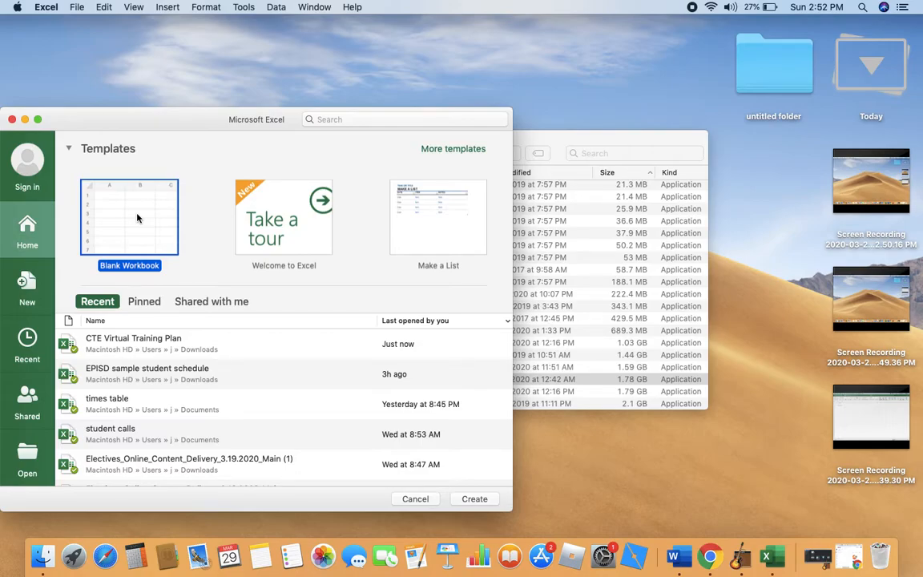
double_click(137, 217)
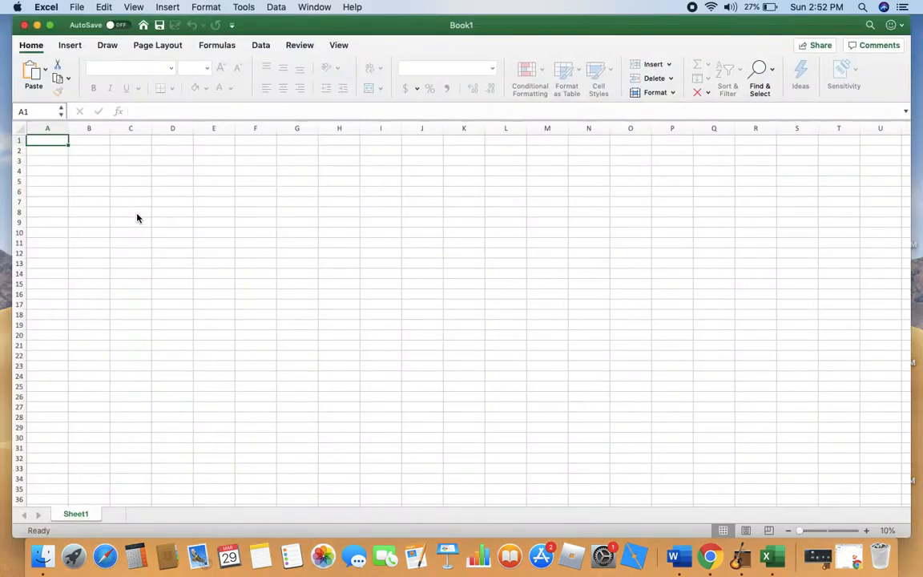
click(50, 26)
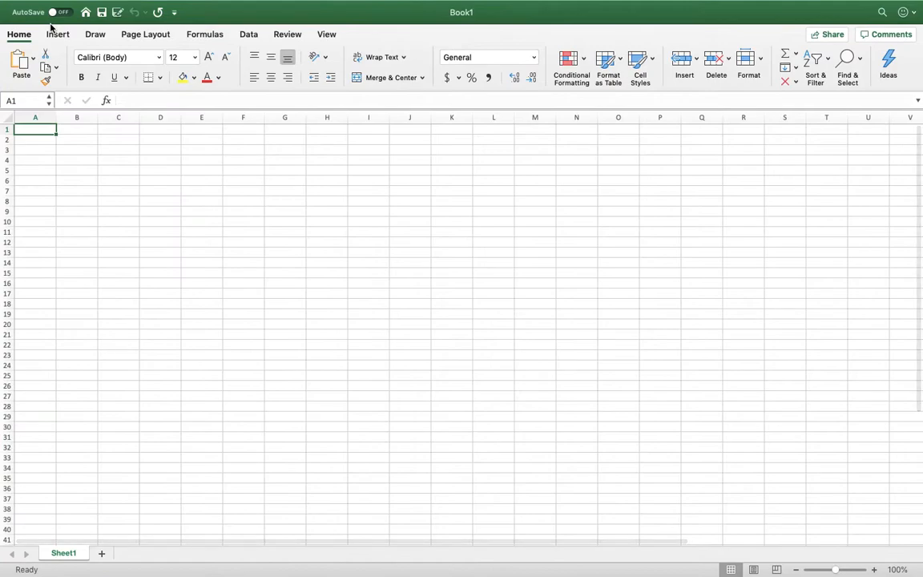
Enter 1 in cell B3 and 2 in cell B4 to start the vertical header numbers.
click(73, 150)
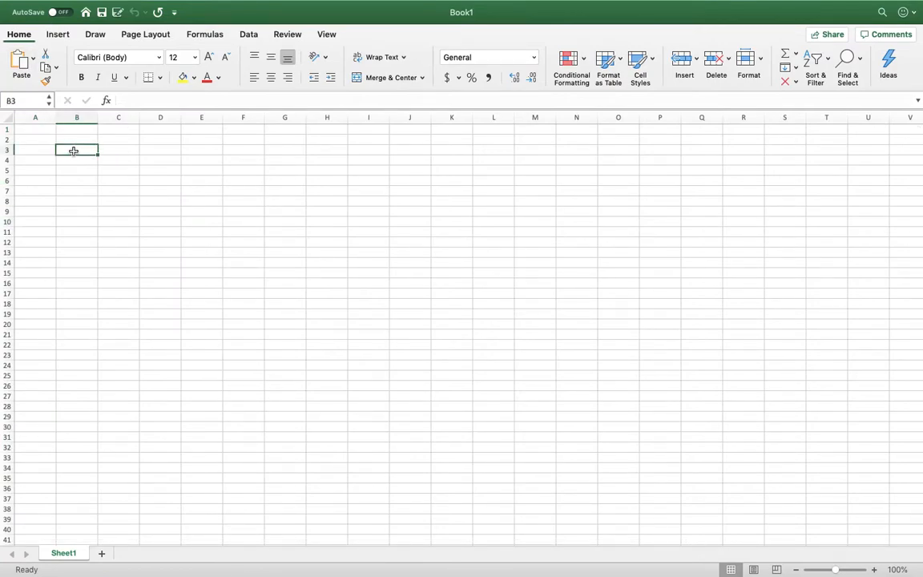
text(1)
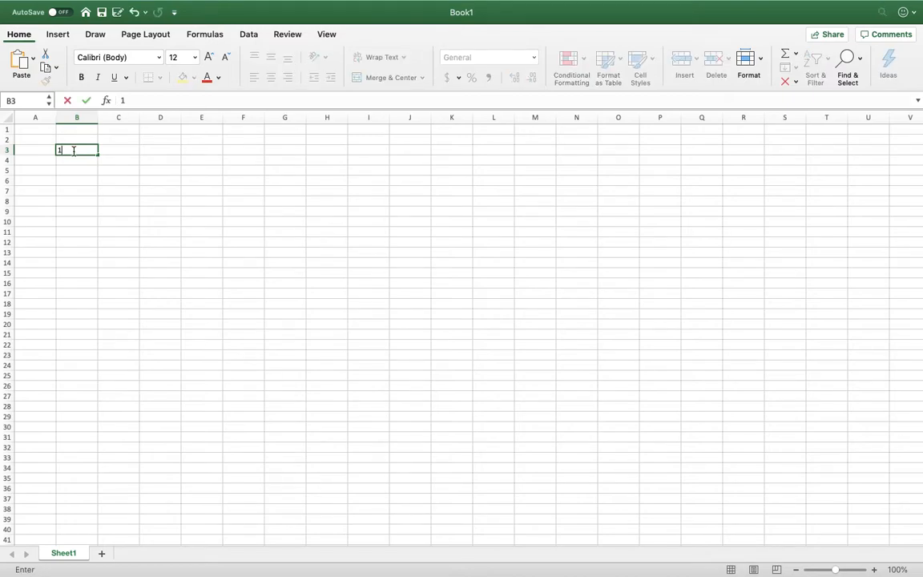
key(Return)
text(2)
key(Return)
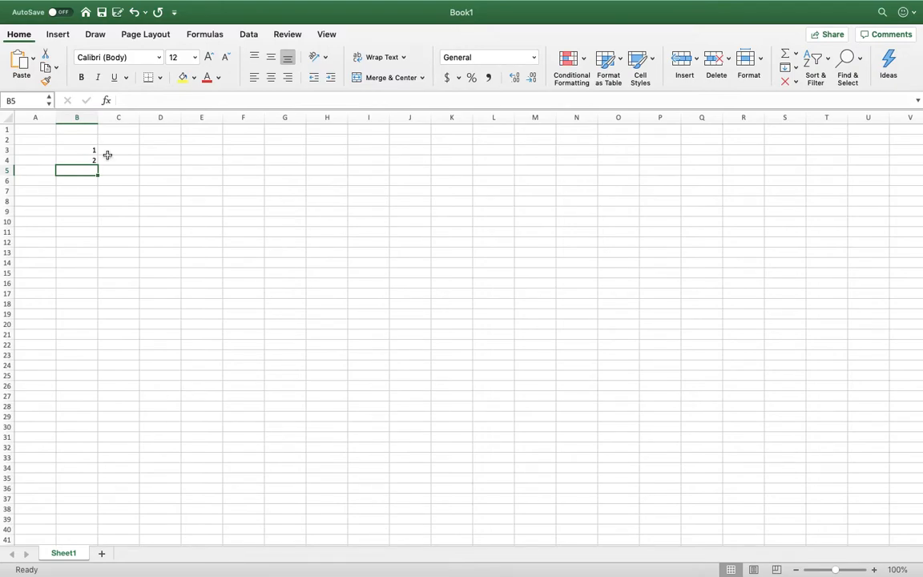
Enter 1 in cell C2 and 2 in cell D2 to start the horizontal header numbers.
click(109, 150)
click(108, 139)
text(1)
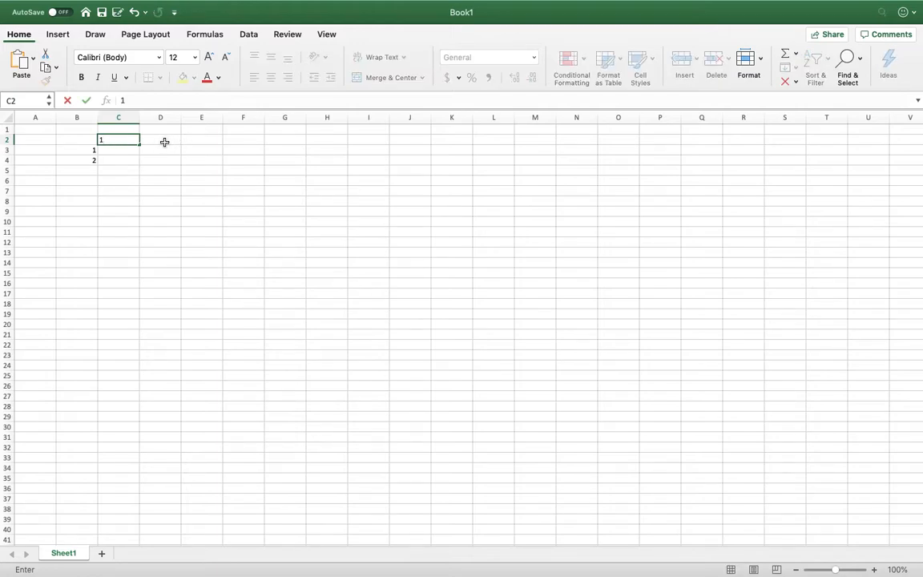
click(164, 142)
text(2)
click(194, 169)
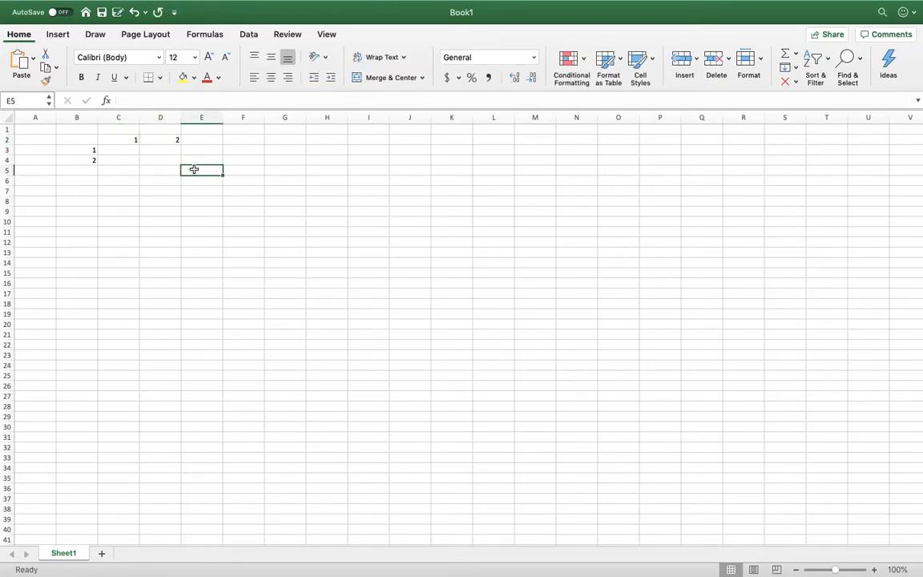
Extend the number series in B3:B4 down to 25 in cell B27.
click(72, 151)
drag(72, 155, 73, 161)
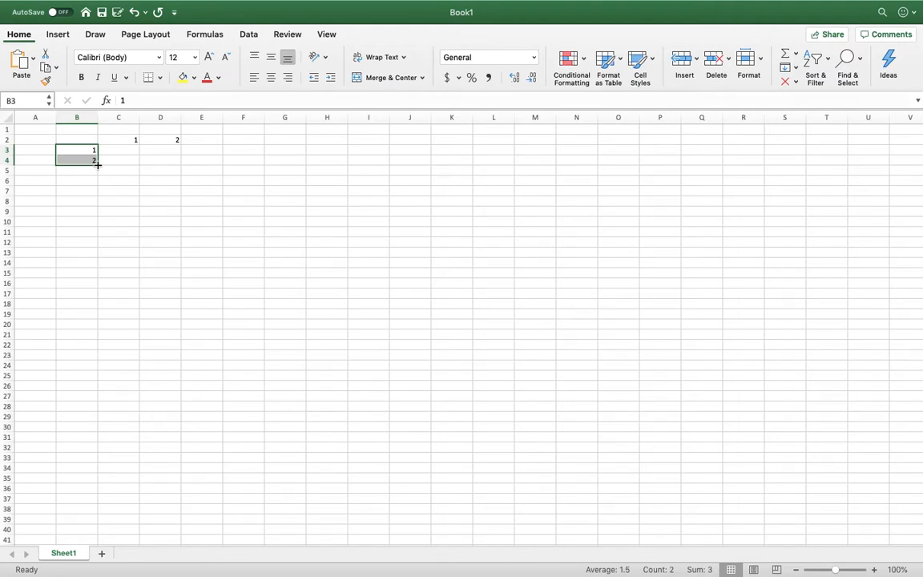
drag(98, 164, 98, 164)
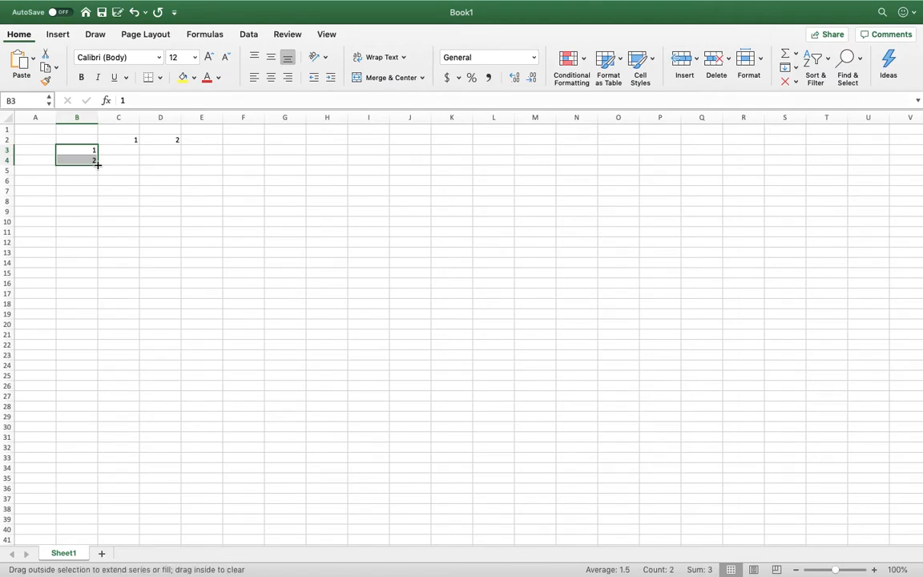
drag(98, 164, 96, 399)
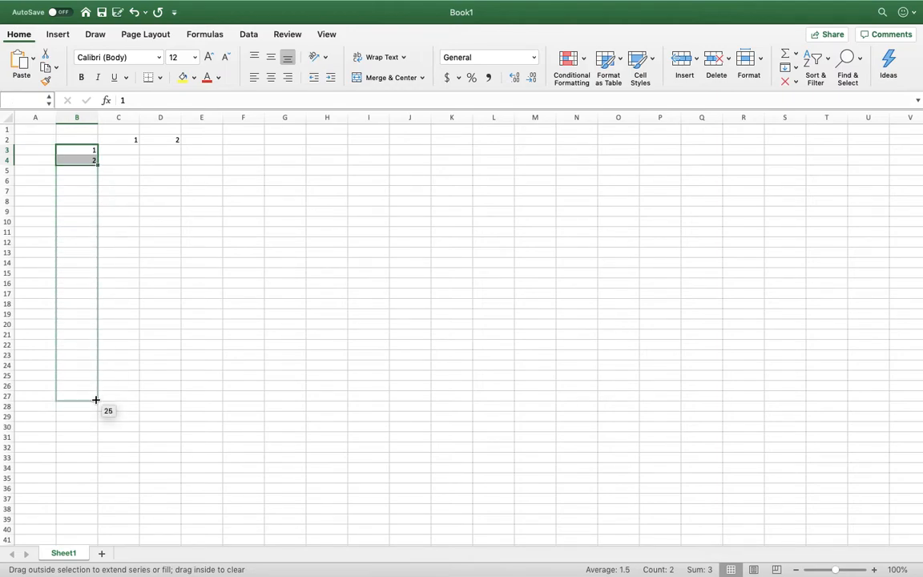
drag(95, 399, 95, 400)
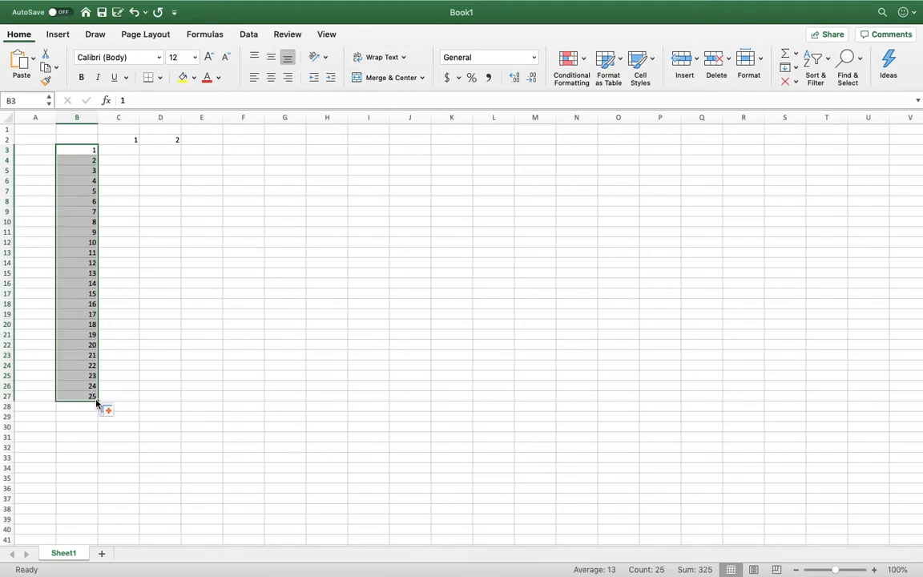
Extend the number series in C2:D2 across row 2 to 25 in cell AA2.
click(127, 138)
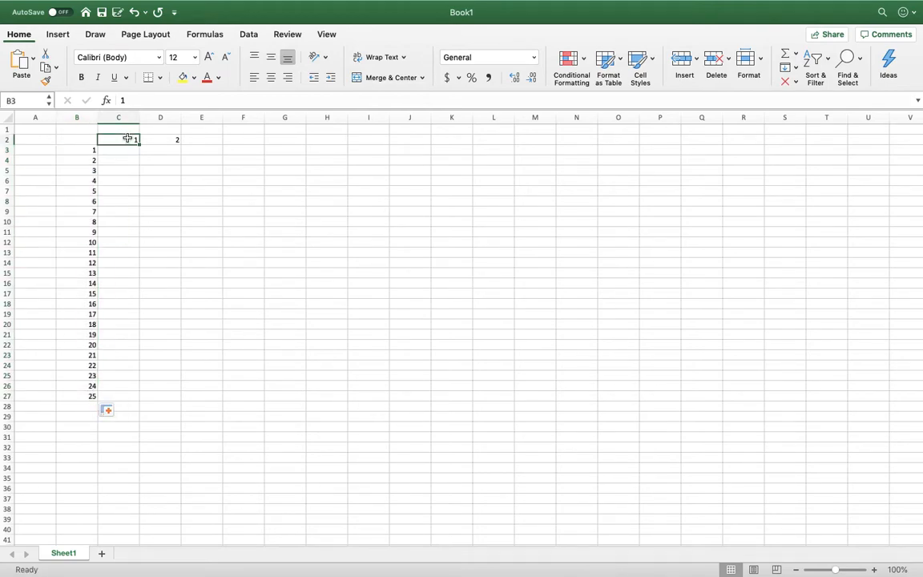
drag(128, 139, 383, 138)
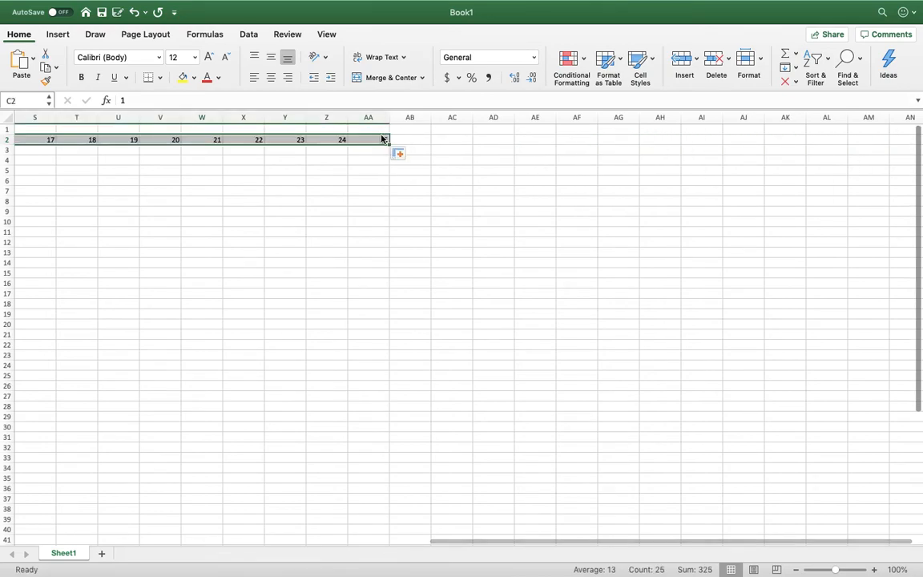
scroll(312, 189, left, 3)
scroll(312, 189, left, 10)
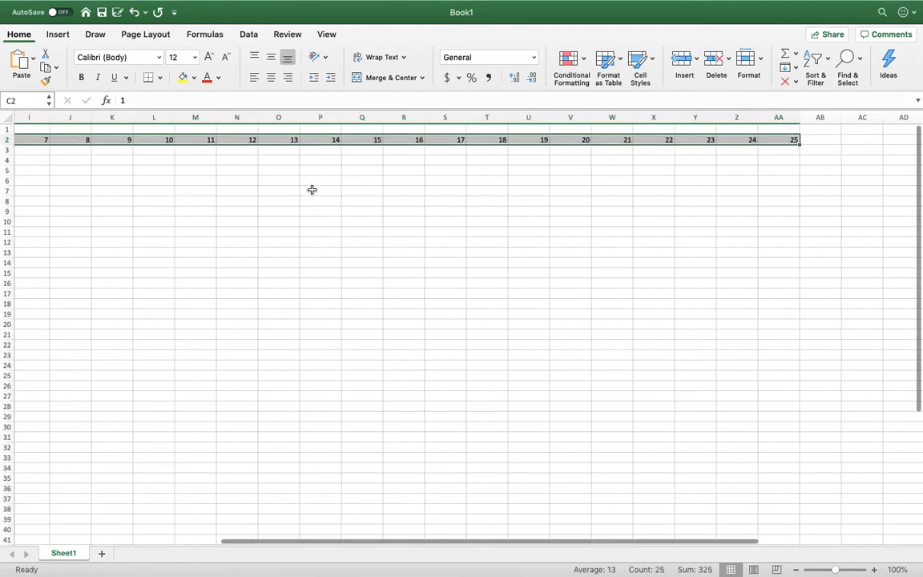
scroll(312, 189, right, 3)
scroll(312, 189, right, 5)
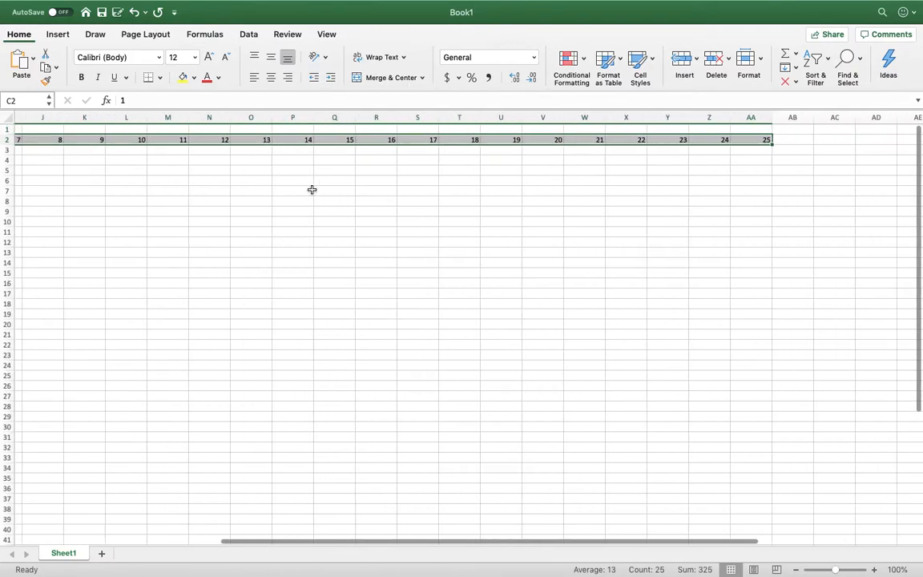
scroll(312, 189, left, 10)
scroll(312, 189, right, 3)
scroll(312, 189, left, 2)
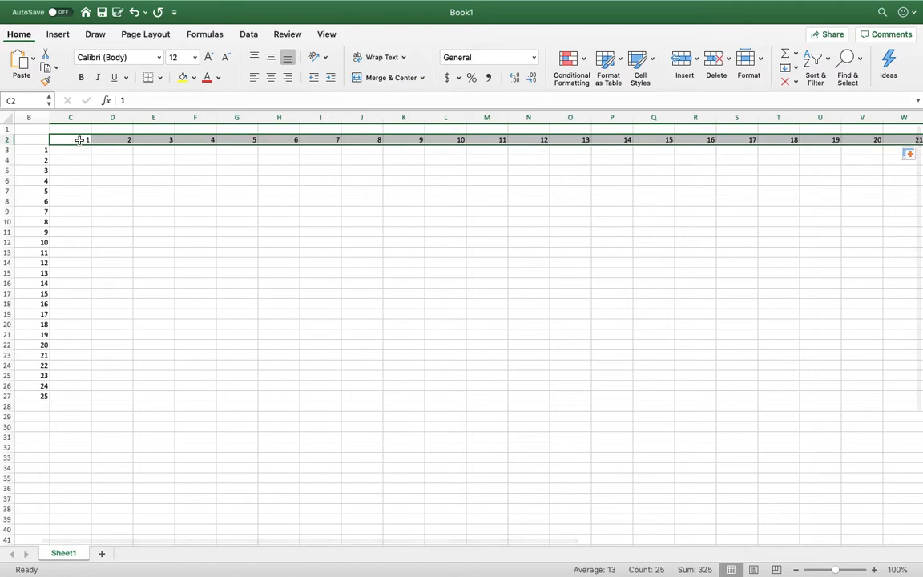
Narrow columns C through AA to one uniform width that just fits the two-digit headers with a little room.
drag(71, 117, 836, 122)
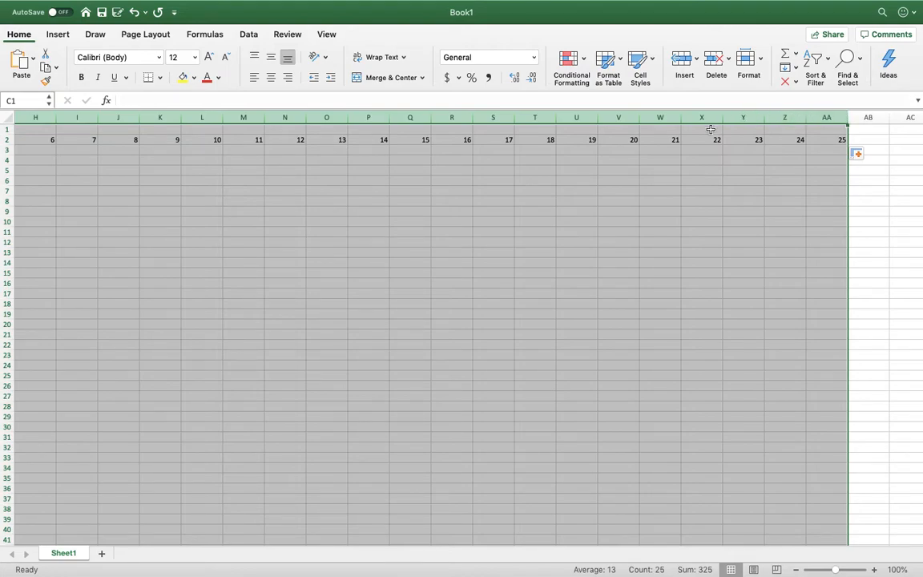
double_click(598, 118)
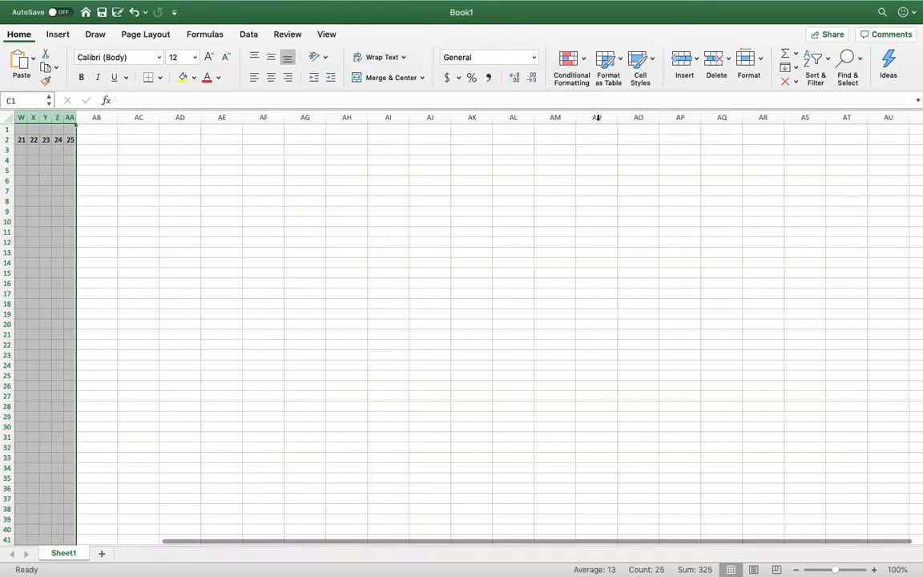
scroll(206, 342, left, 5)
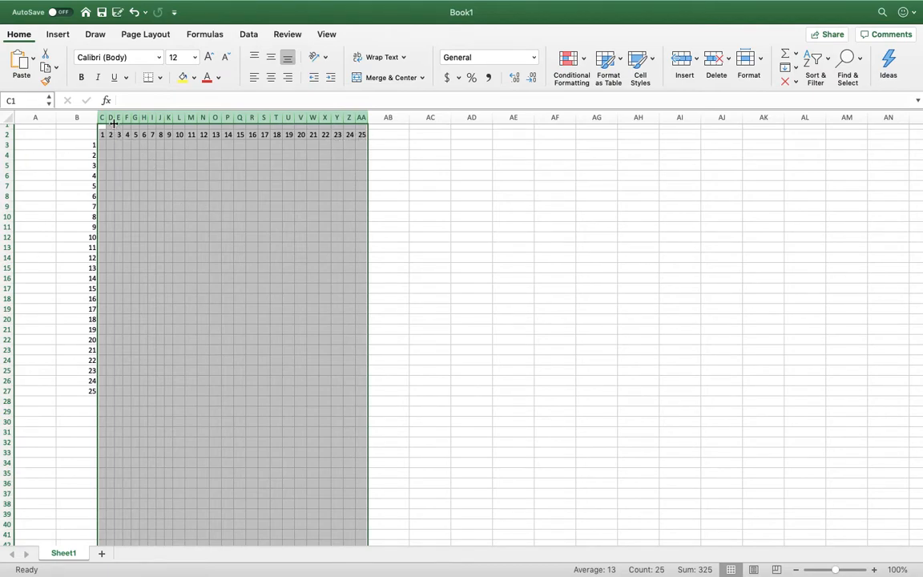
drag(319, 118, 322, 118)
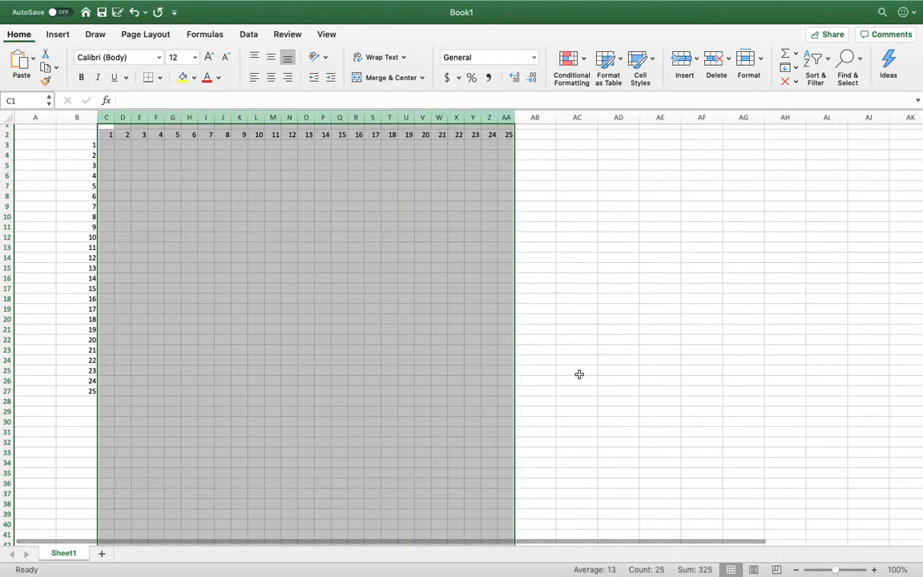
click(651, 349)
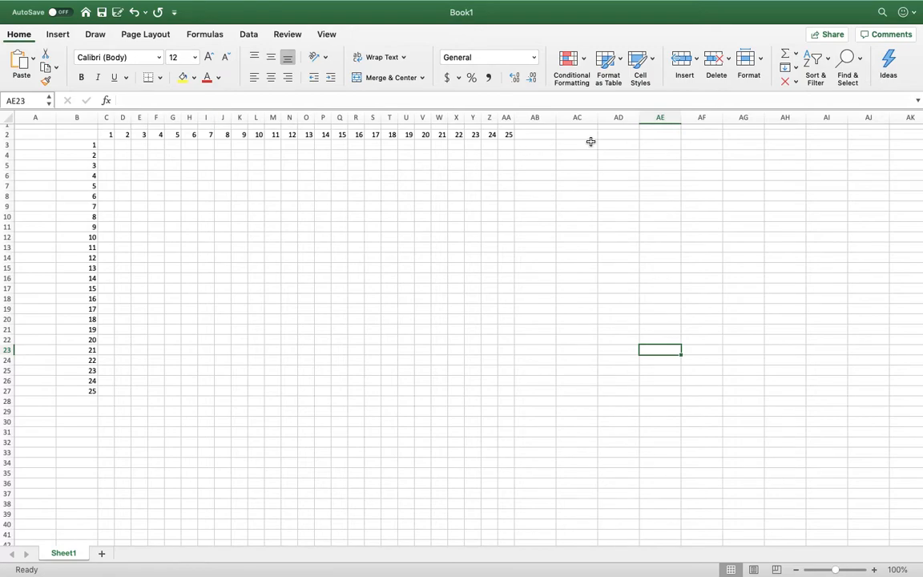
scroll(401, 278, up, 2)
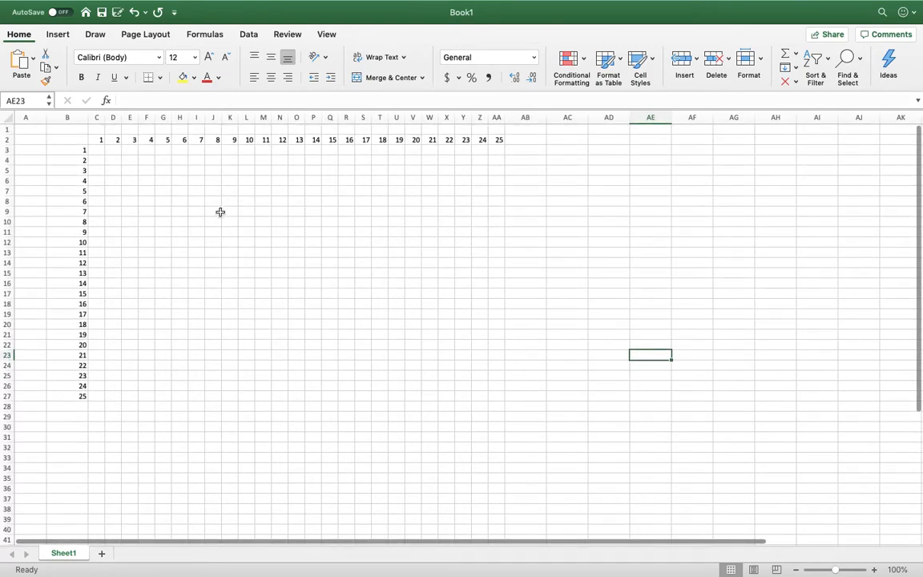
Enter 1 in cell C3 and 2 in cell D3 as the first products of the ones row.
click(100, 149)
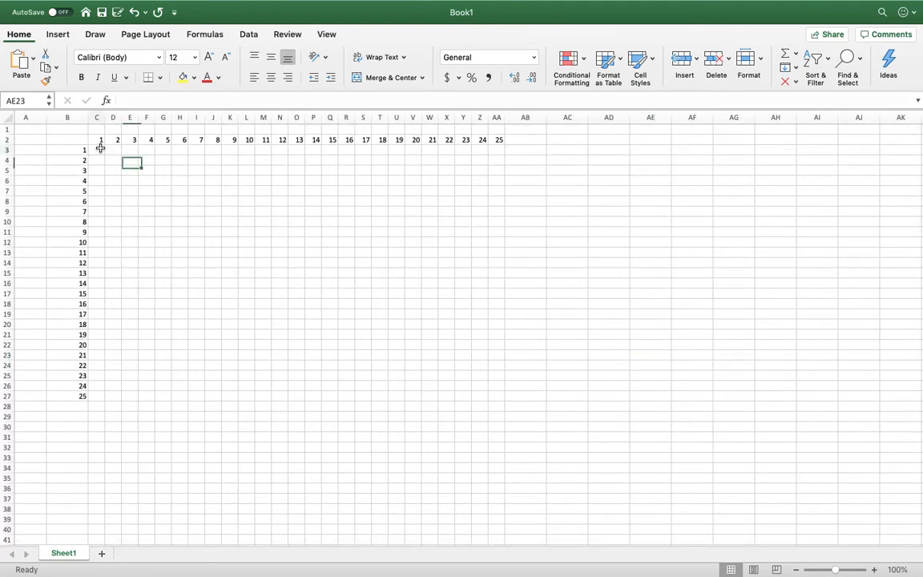
text(1)
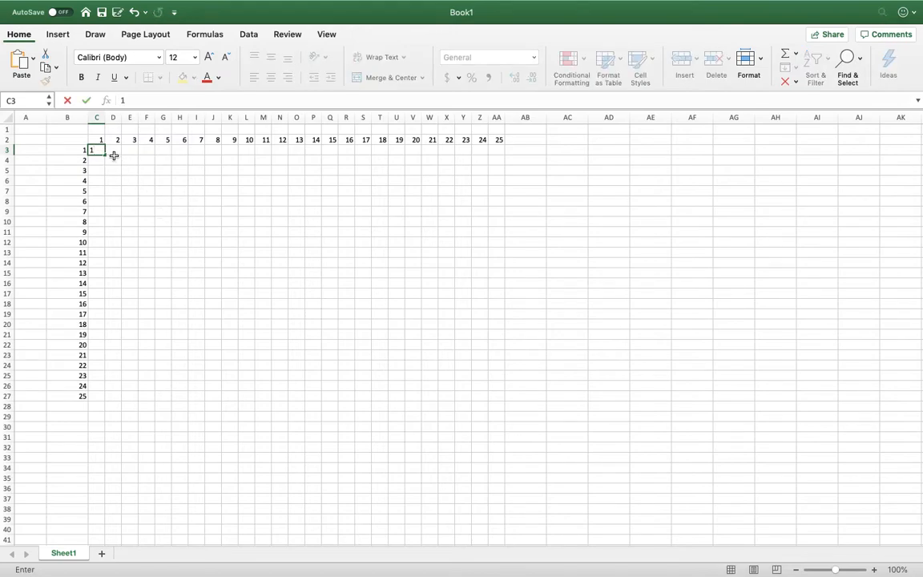
click(113, 152)
text(2)
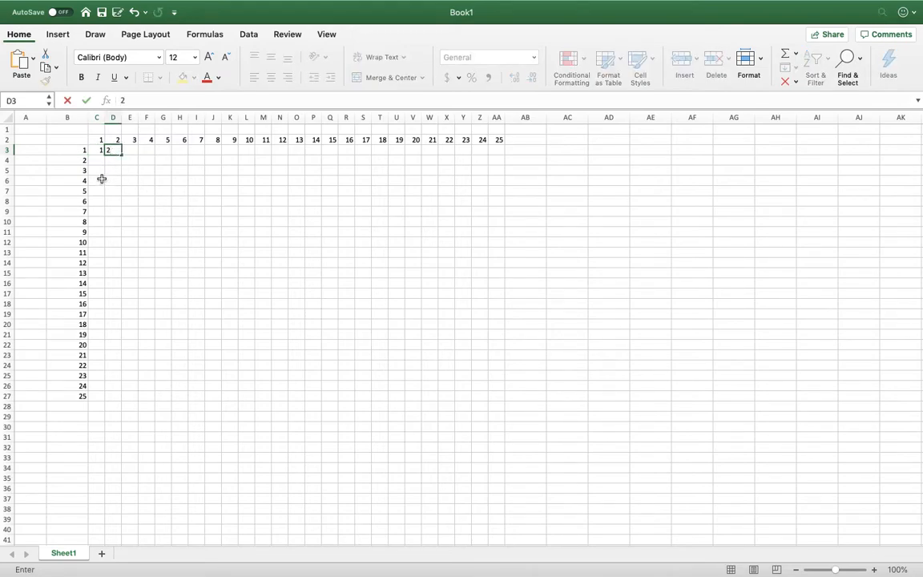
click(129, 168)
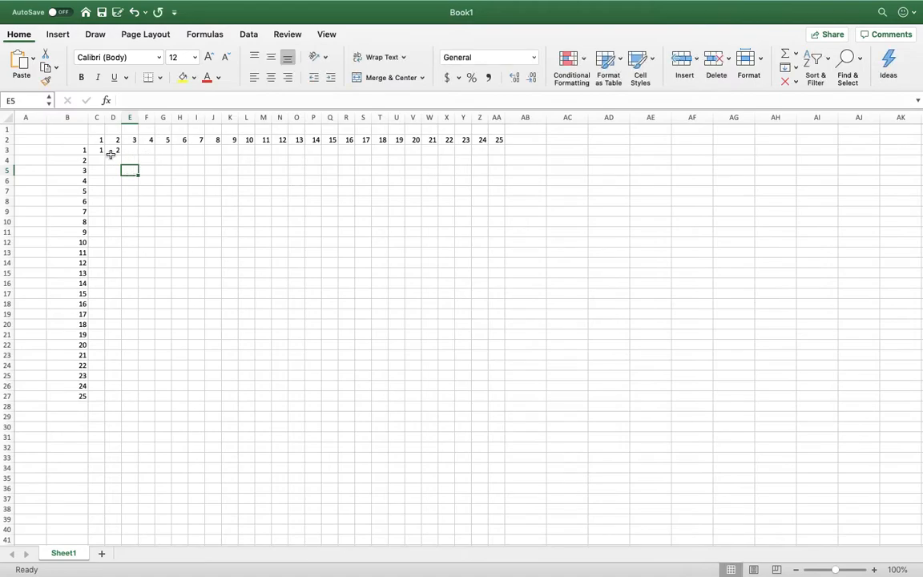
Extend the series in C3:D3 across row 3 to 25 in cell AA3.
click(101, 151)
drag(101, 151, 506, 149)
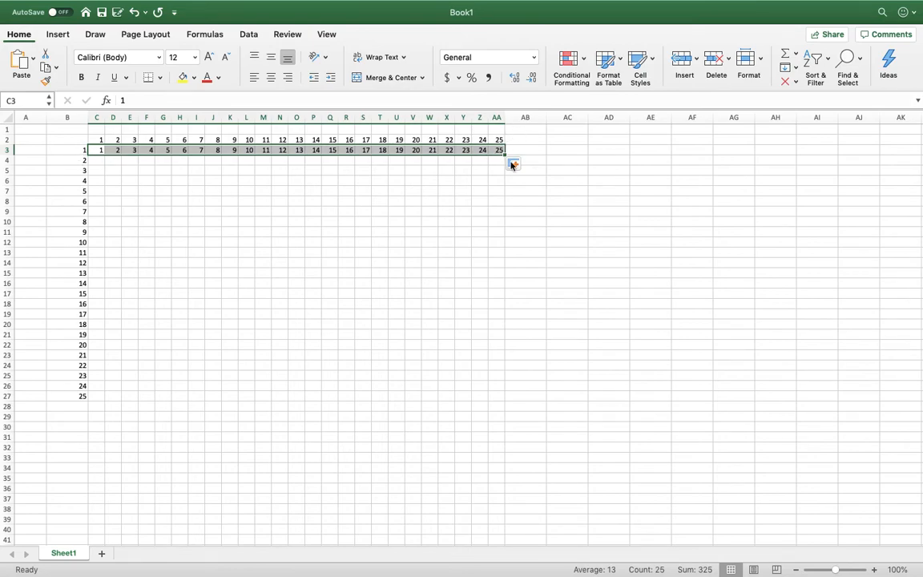
click(131, 190)
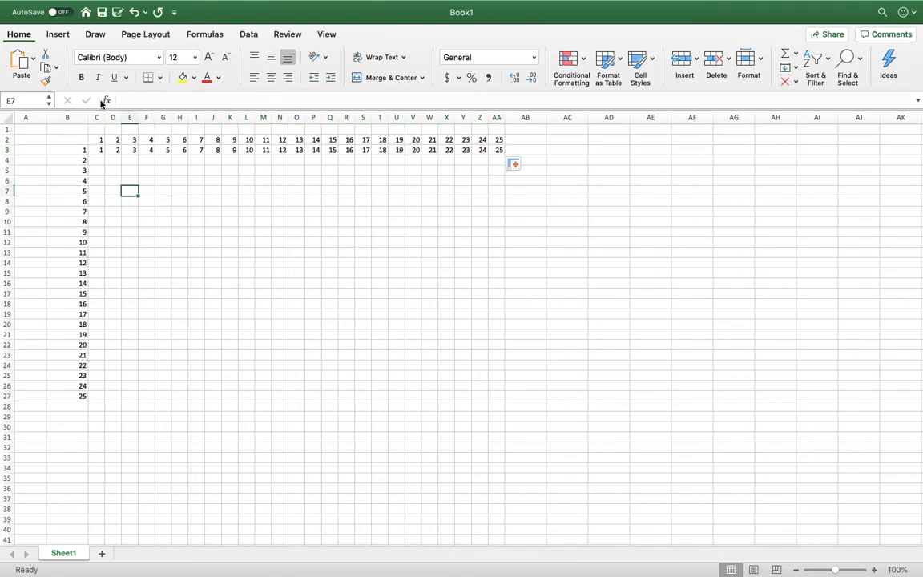
Fill column C below cell C3 with the series up to 25 in cell C27.
click(100, 159)
click(163, 242)
drag(97, 150, 98, 402)
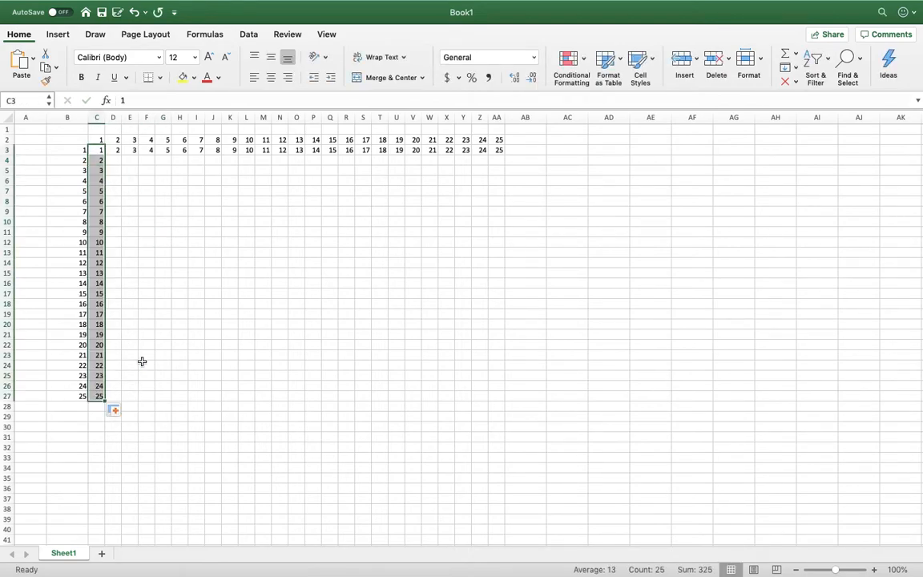
Enter 4 in cell D4 and 6 in cell E4 to continue the twos row.
click(112, 160)
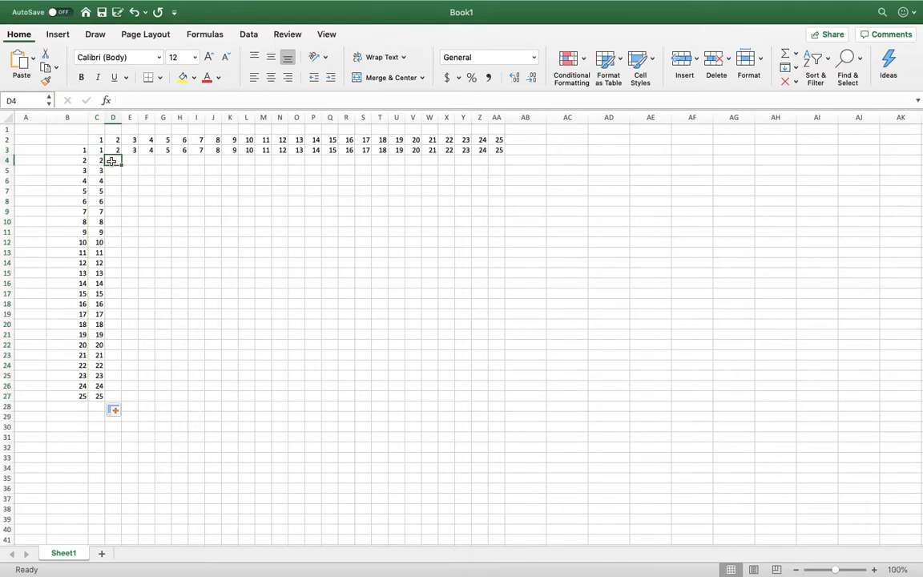
text(4)
click(134, 162)
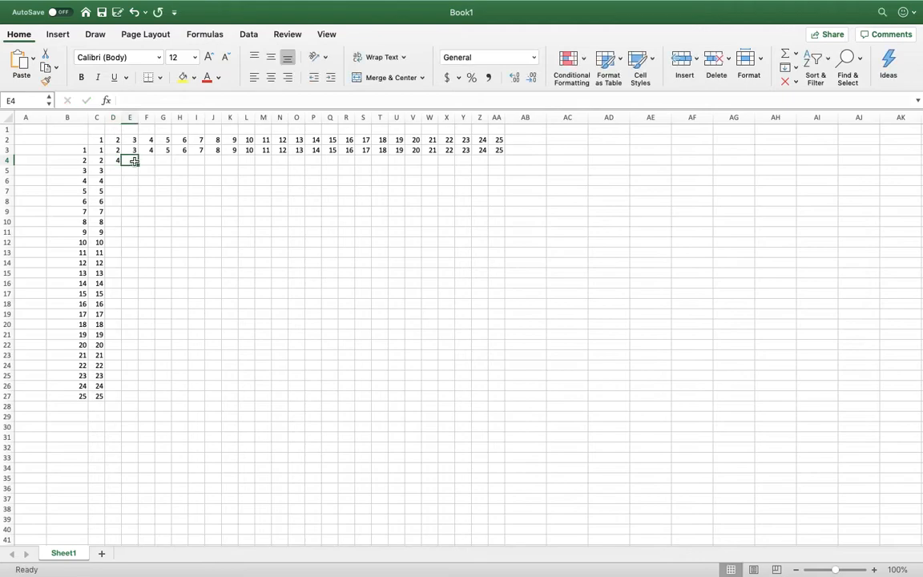
text(6)
click(161, 191)
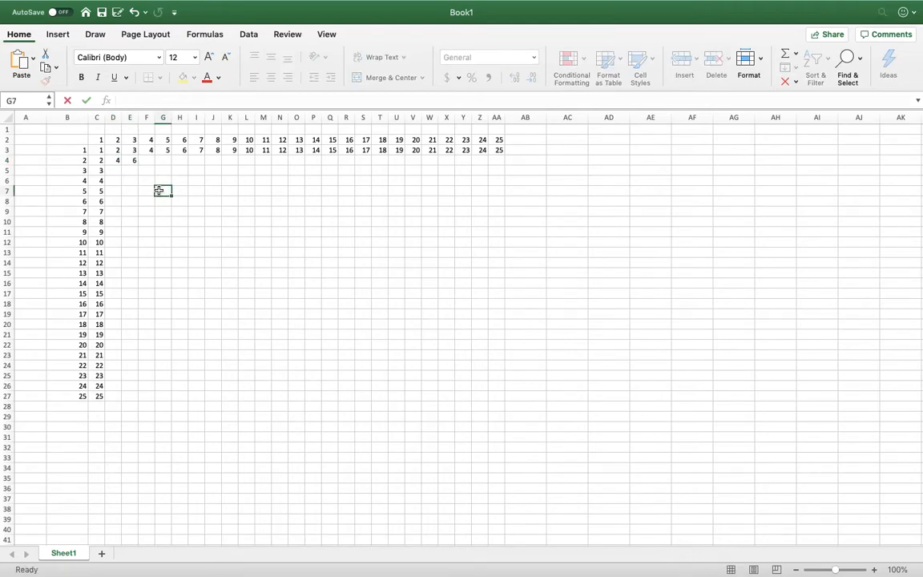
Extend the series in D4:E4 across row 4 to 50 in cell AA4.
click(115, 160)
drag(115, 160, 502, 164)
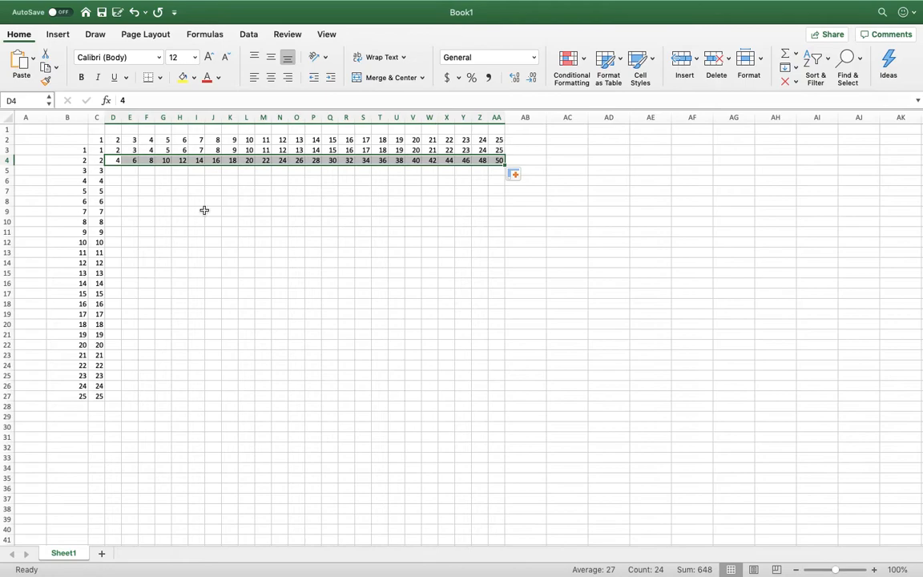
click(120, 170)
Extend the number series in D3:AA4 down to row 27 to fill in the remaining products.
drag(117, 150, 499, 163)
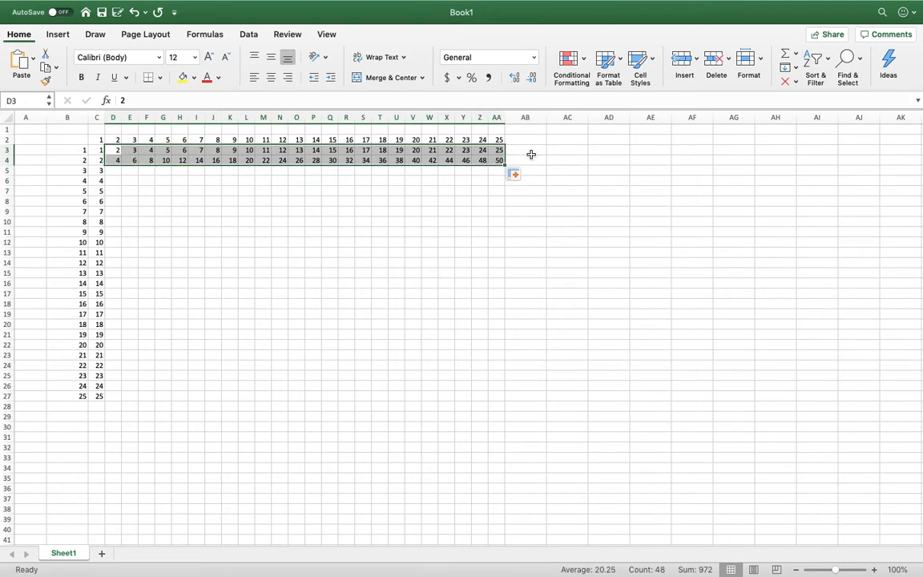
drag(502, 162, 482, 398)
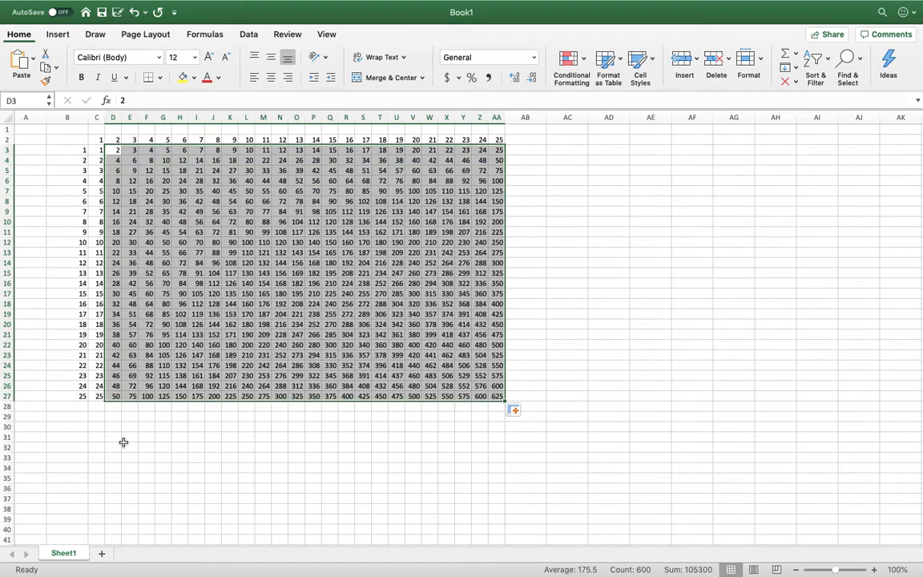
click(597, 344)
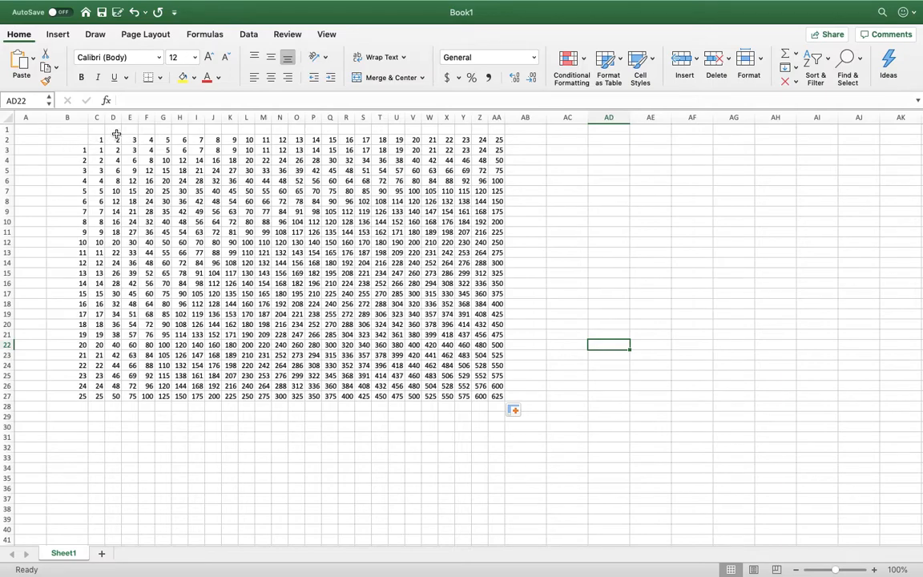
Narrow column B to about the width of the product columns, keeping column Z wide enough for its numbers.
drag(87, 121, 59, 120)
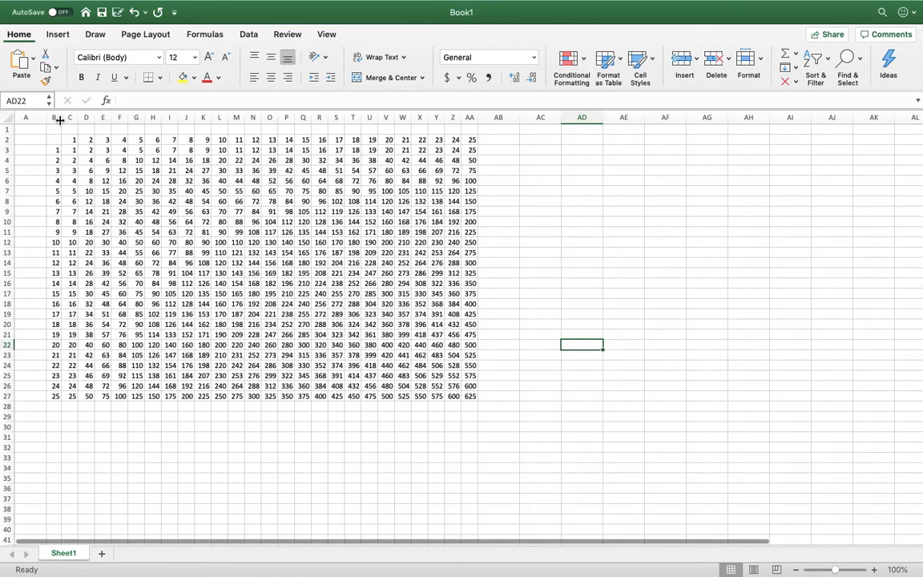
drag(462, 118, 452, 118)
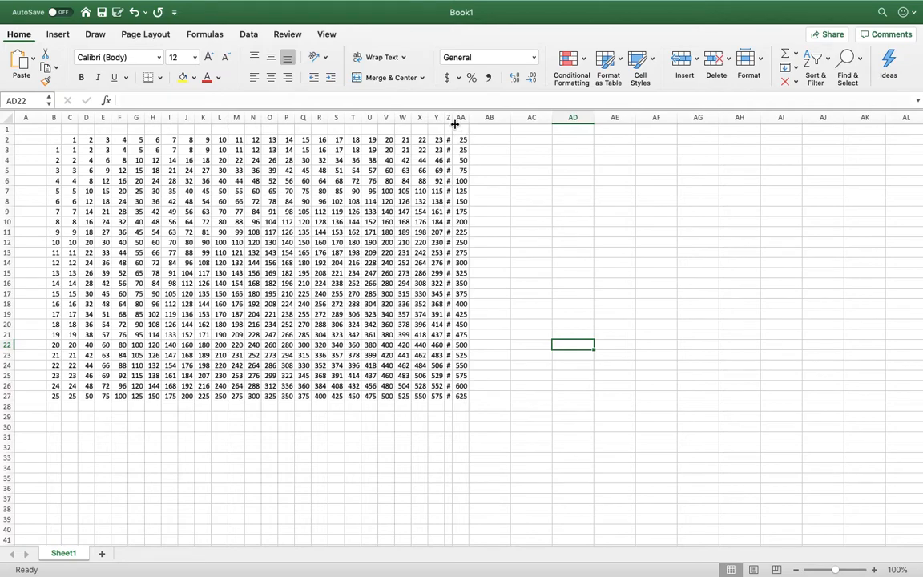
drag(453, 119, 460, 118)
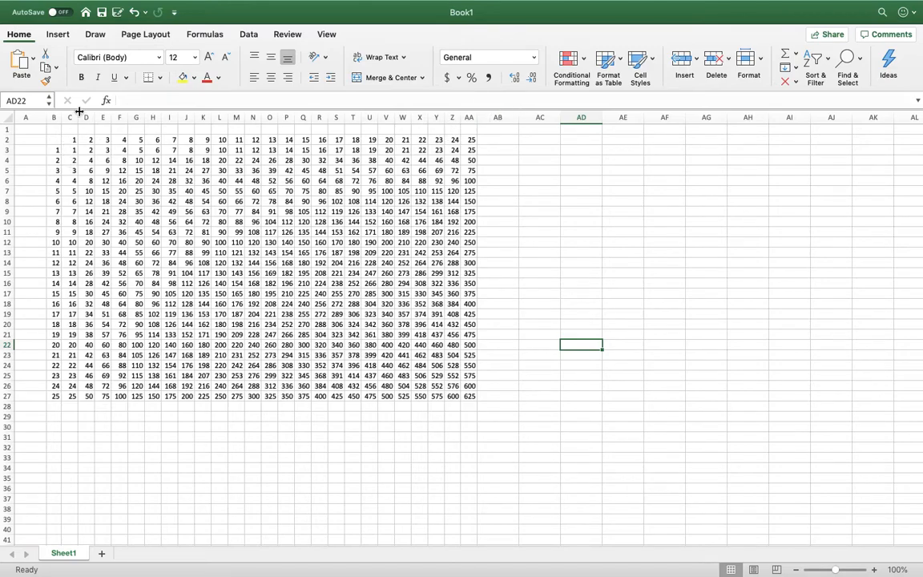
Try to narrow columns C through AA together to a uniform width, undoing any accidental hiding of them.
drag(71, 117, 457, 115)
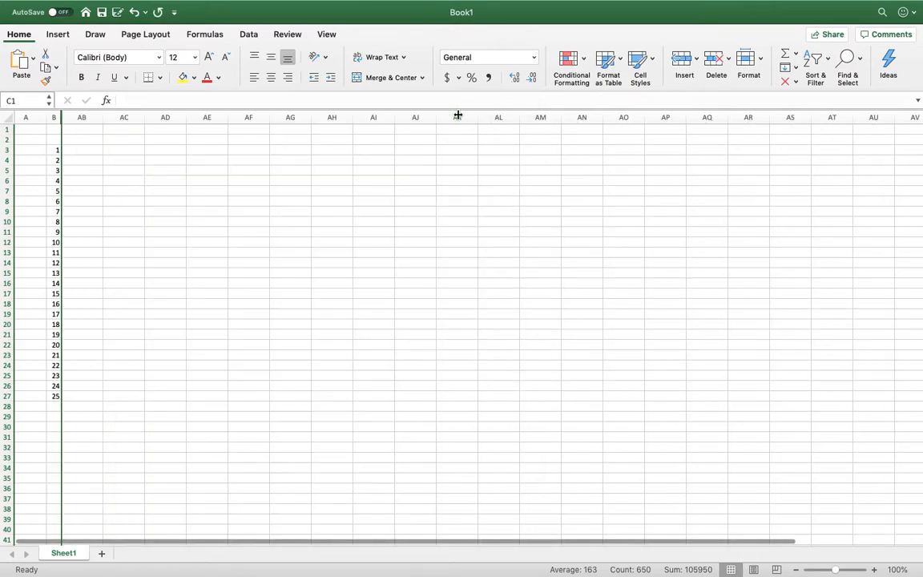
click(133, 12)
drag(469, 117, 463, 117)
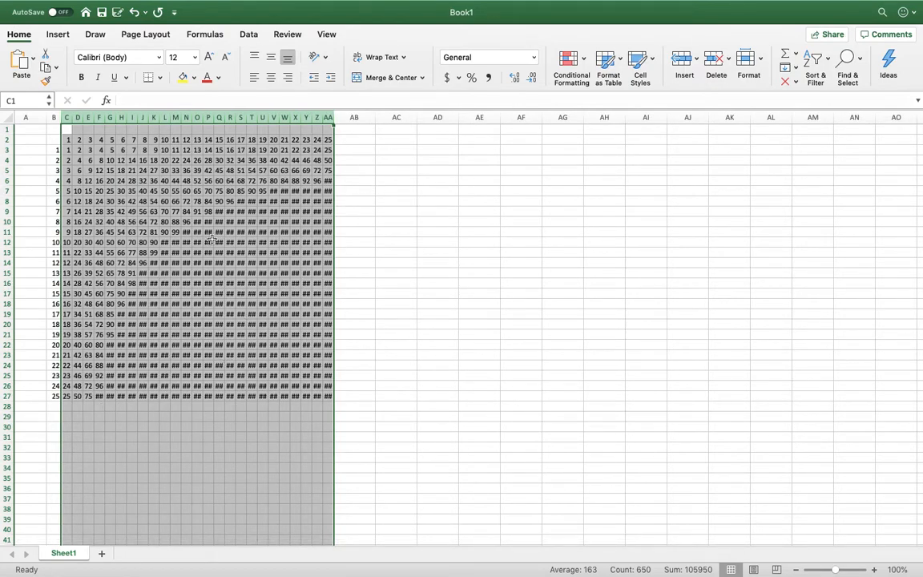
click(68, 118)
click(364, 221)
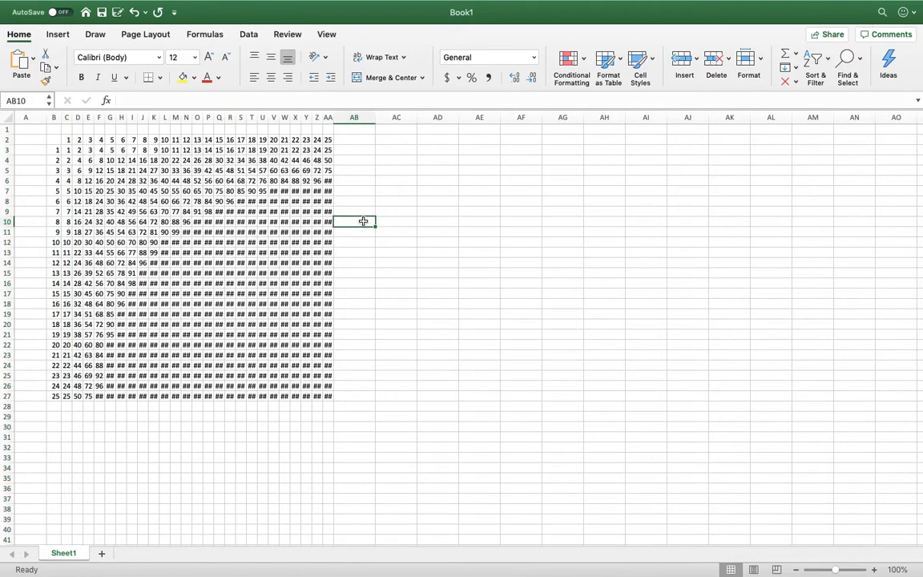
Autofit the widths of columns C through AA to their contents.
click(67, 118)
drag(67, 117, 322, 117)
drag(202, 117, 210, 117)
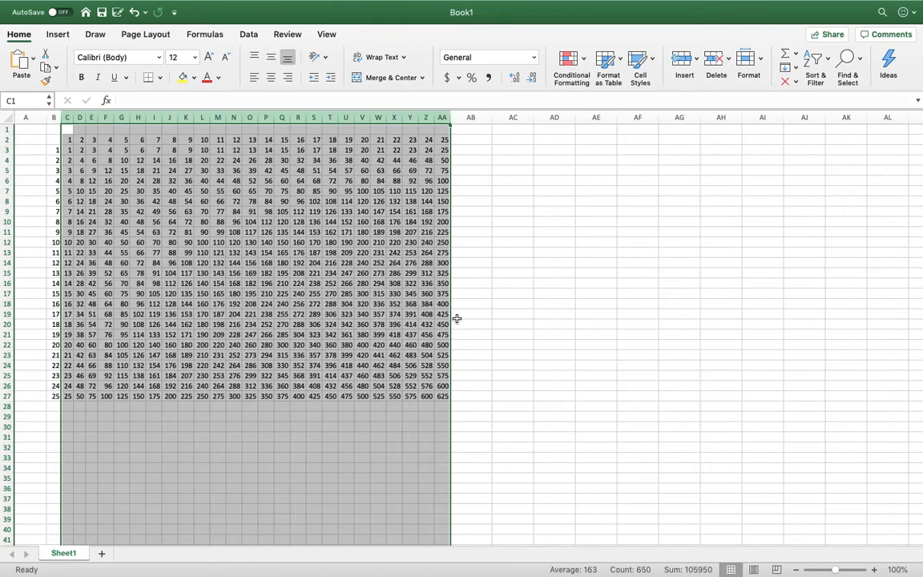
click(153, 446)
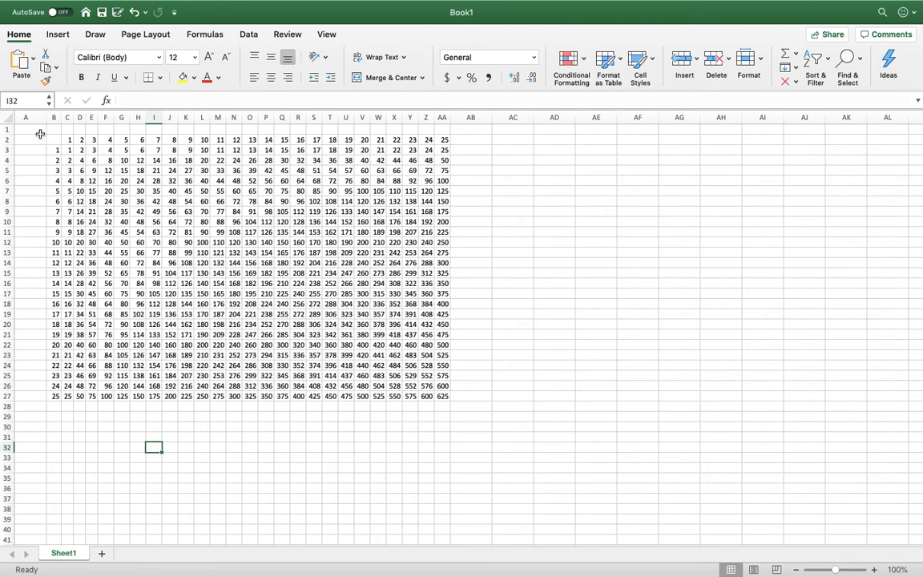
Narrow column A and fill A1:A28 with a custom dark red colour.
drag(45, 117, 28, 120)
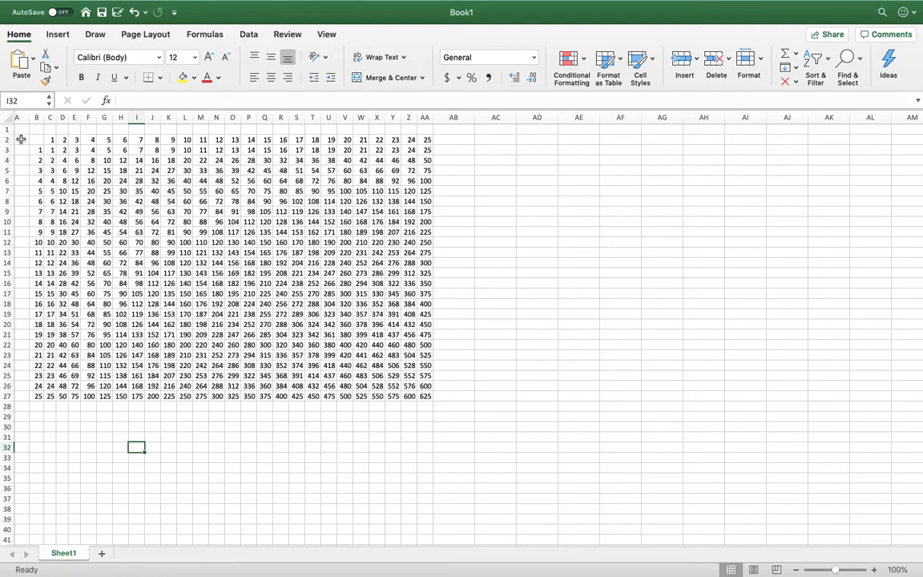
drag(26, 117, 35, 117)
drag(24, 129, 21, 407)
click(194, 77)
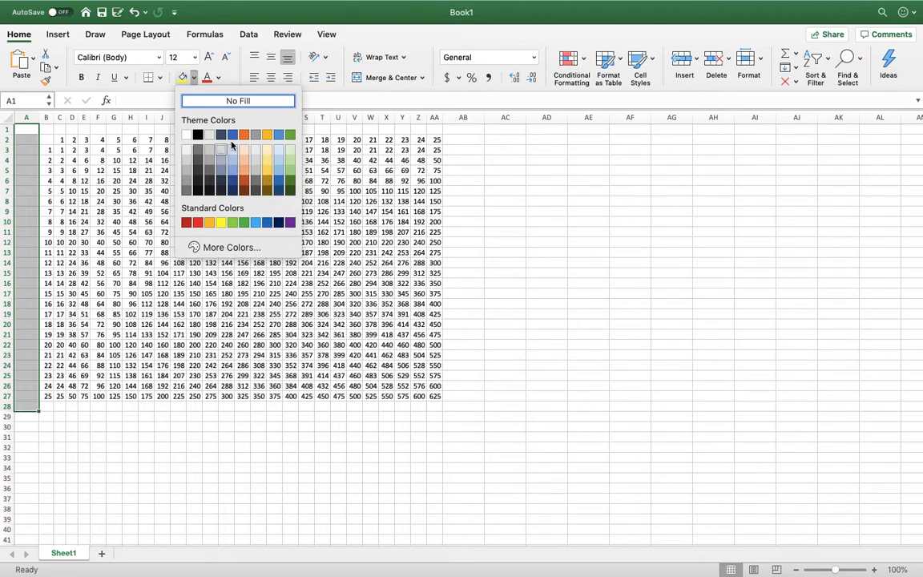
click(201, 246)
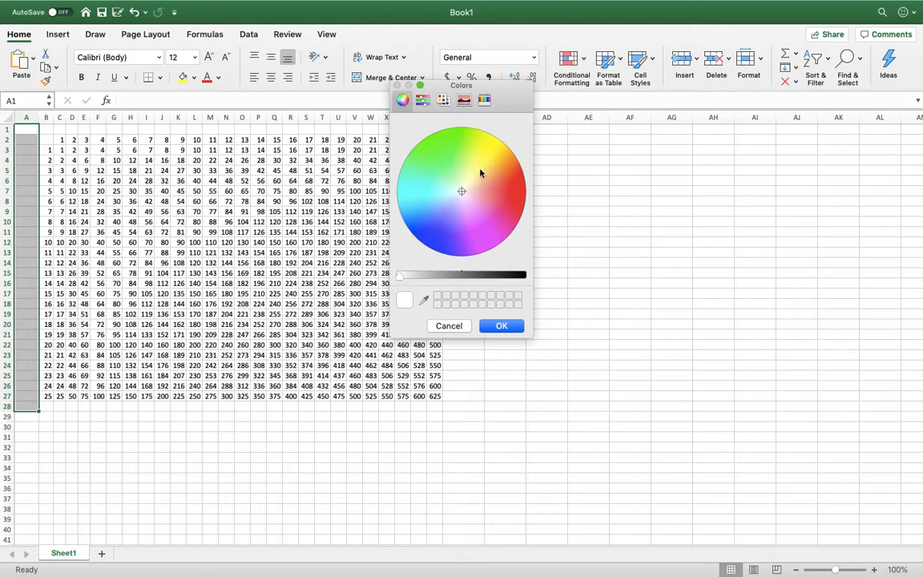
click(516, 209)
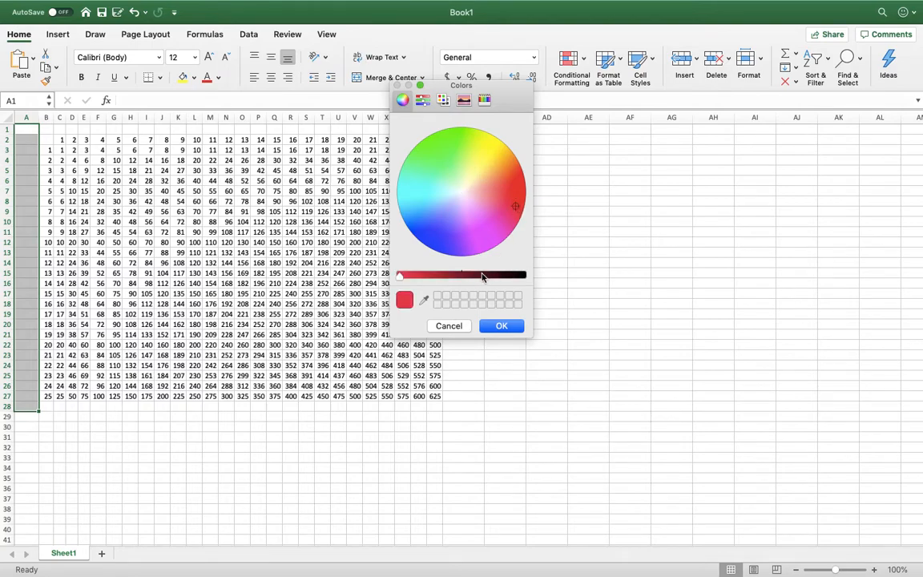
drag(483, 276, 479, 277)
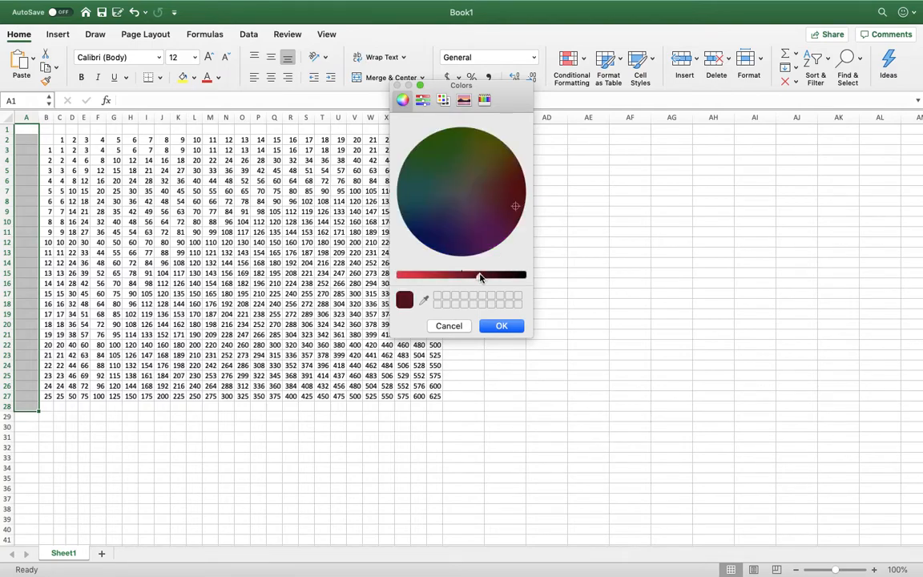
click(492, 333)
Complete the frame around the table by filling A1:AB1, AB2:AB28 and A28:AB28 with the same dark red.
drag(39, 117, 439, 404)
click(182, 80)
click(183, 77)
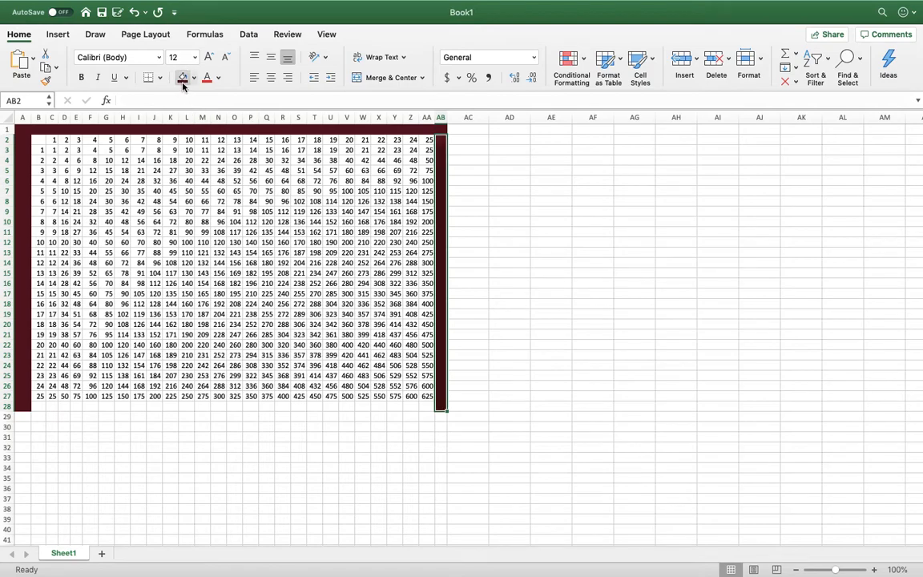
drag(439, 406, 26, 407)
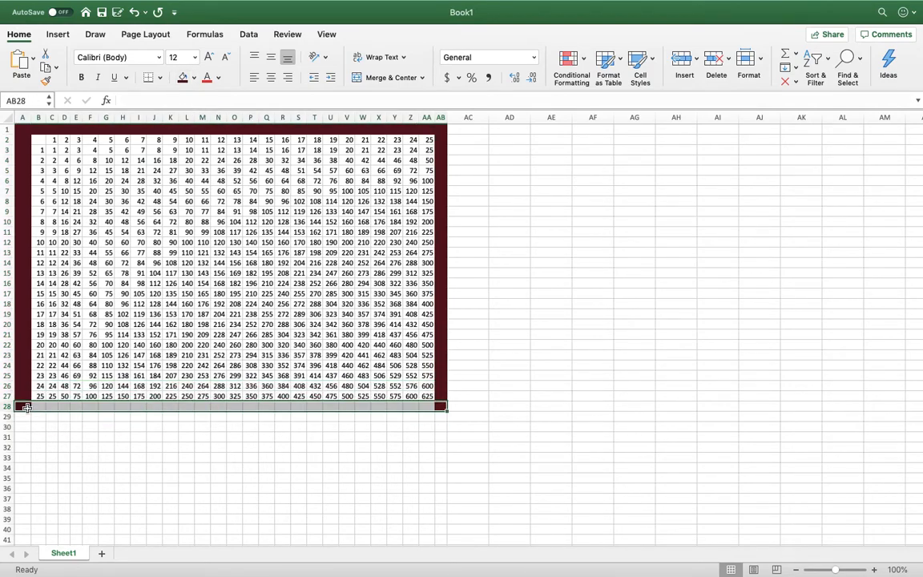
click(182, 77)
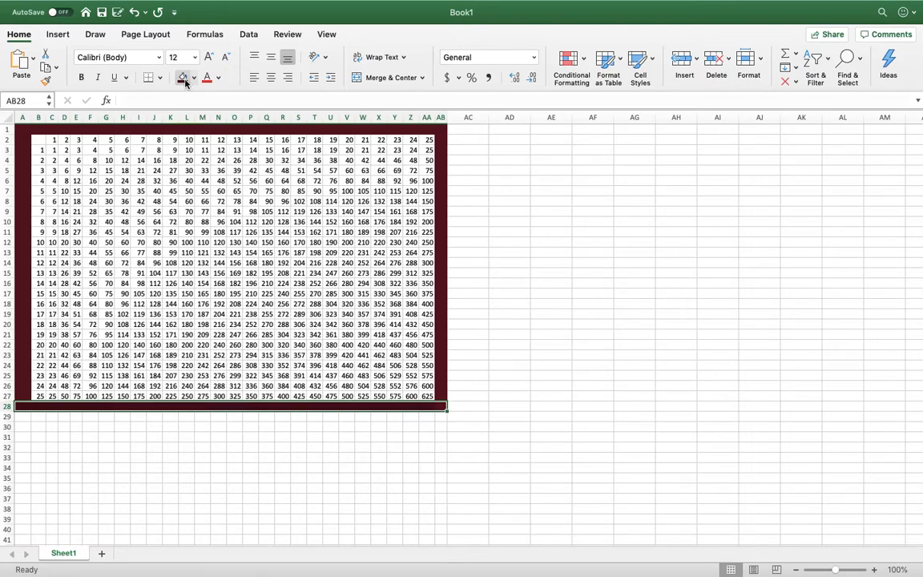
click(513, 242)
Fill the empty corner cell B2 with black.
click(38, 140)
click(193, 78)
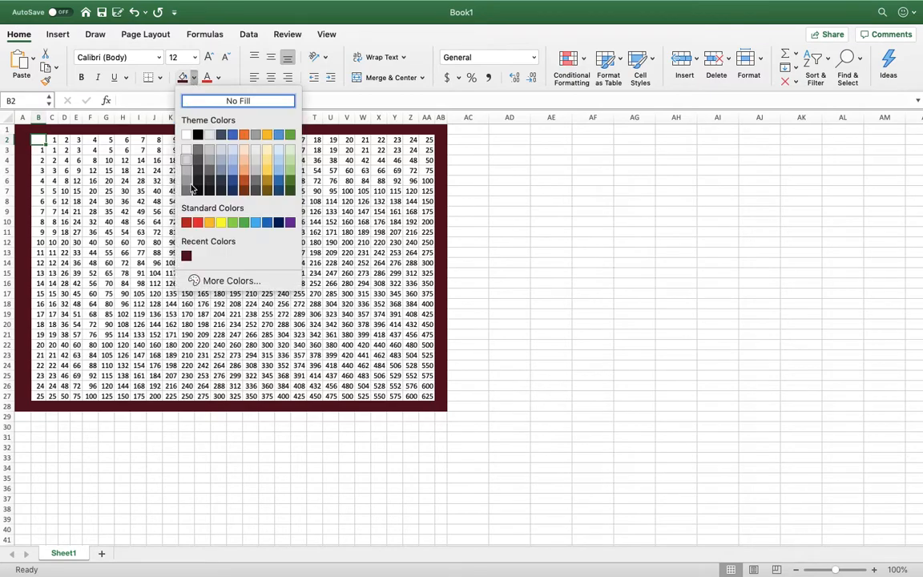
click(198, 134)
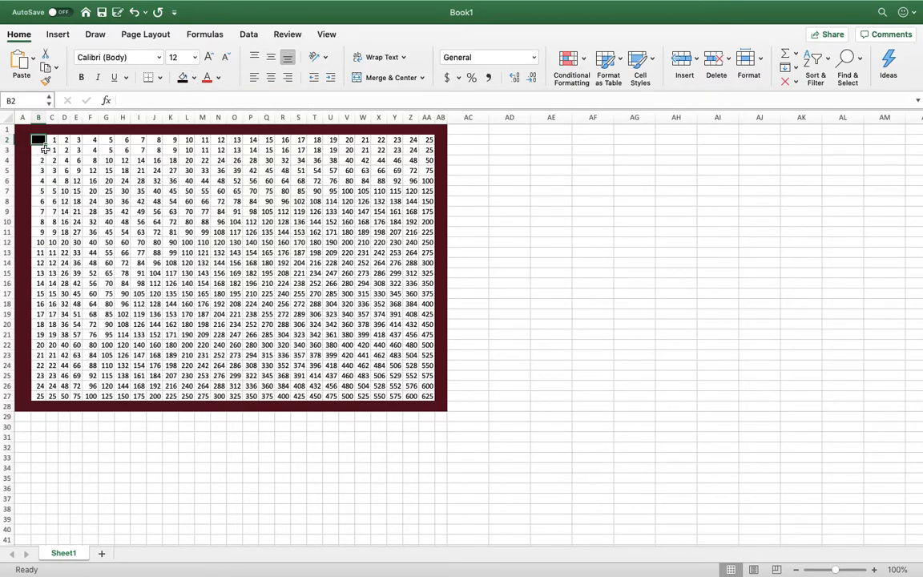
Apply All Borders and a Thick Box Border to the table range B2:AA27.
drag(38, 140, 431, 398)
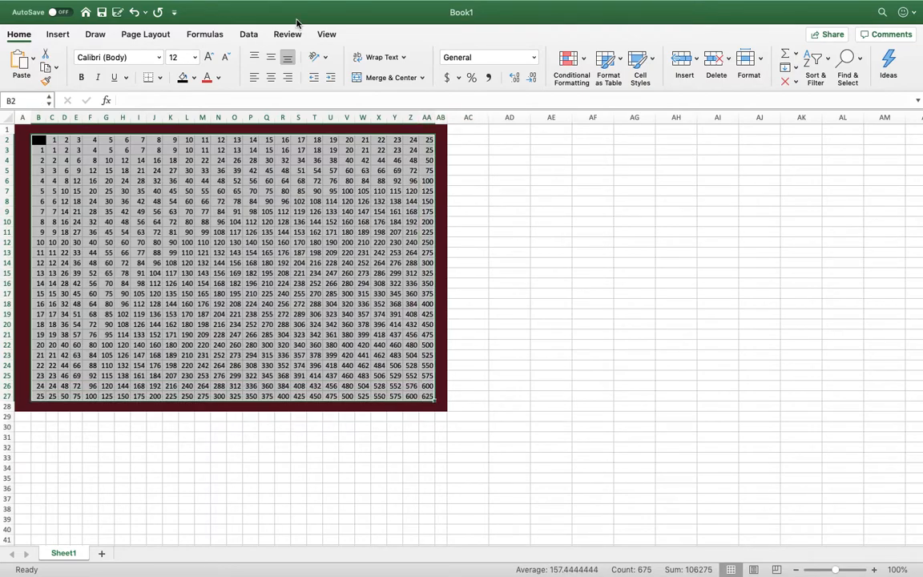
click(159, 76)
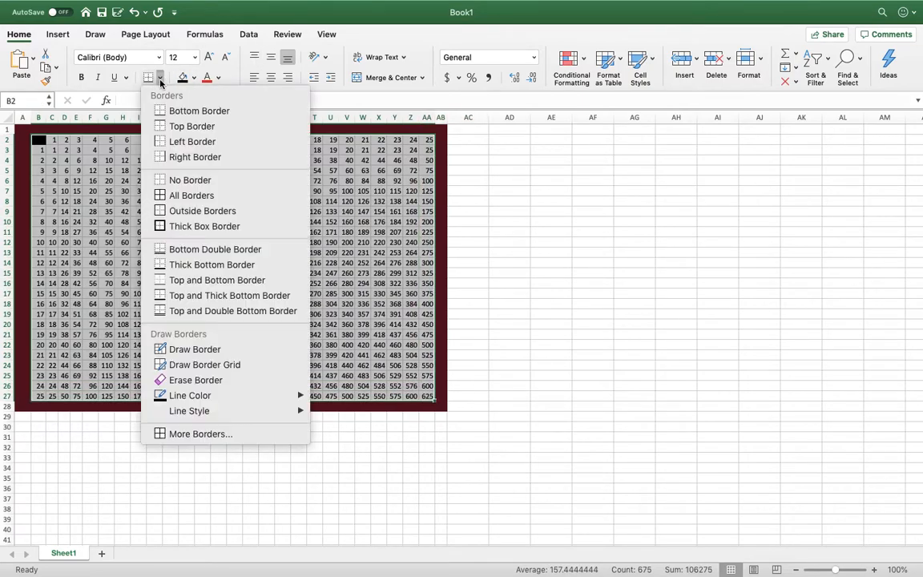
click(152, 196)
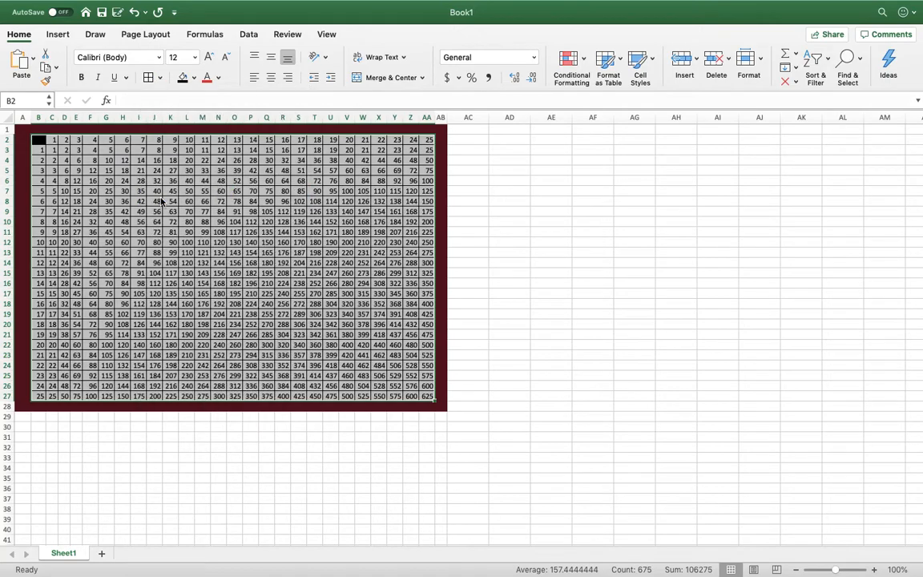
click(159, 77)
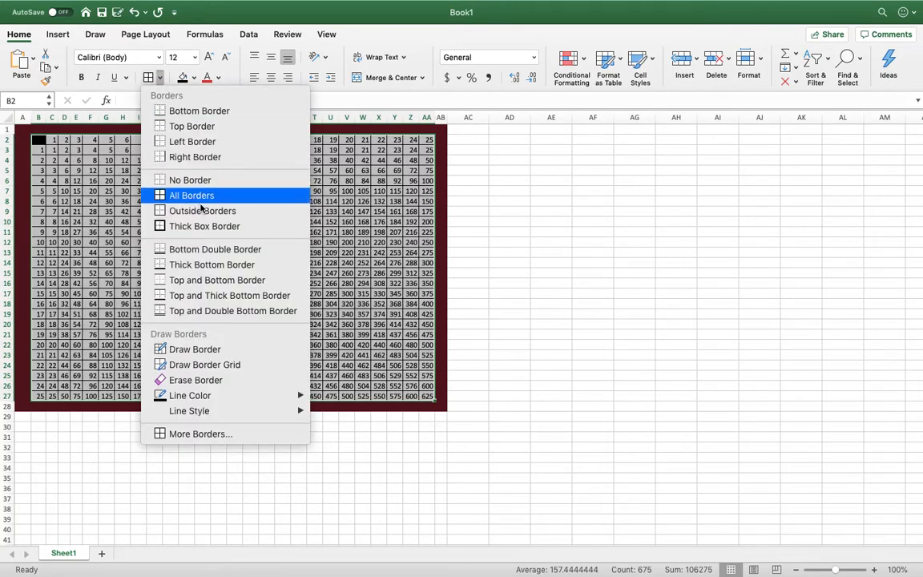
click(161, 227)
Add a Thick Box Border around the outside of the dark red frame, A1:AB28.
drag(24, 128, 445, 403)
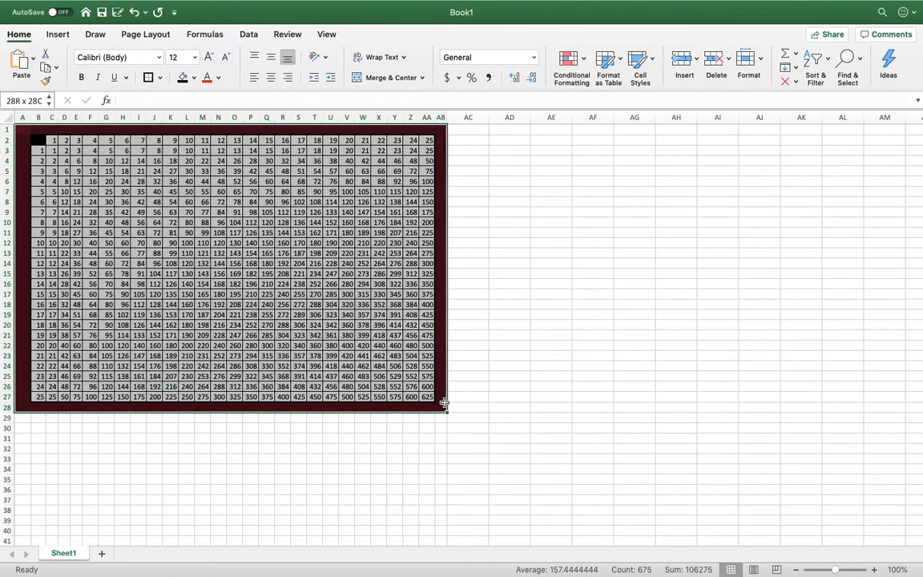
click(148, 77)
click(549, 307)
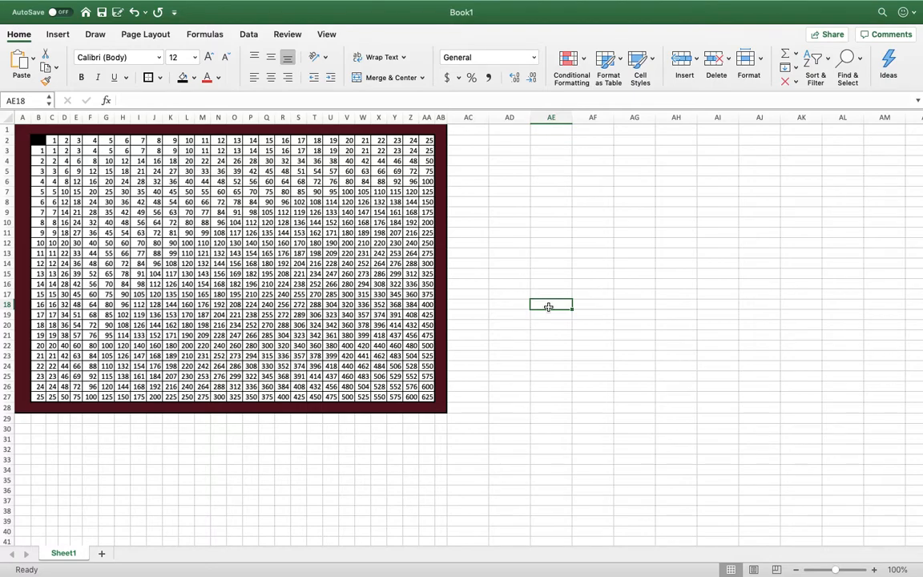
Fill the header numbers in C2:AA2 and B3:B27 with a light blue theme colour.
drag(53, 140, 431, 140)
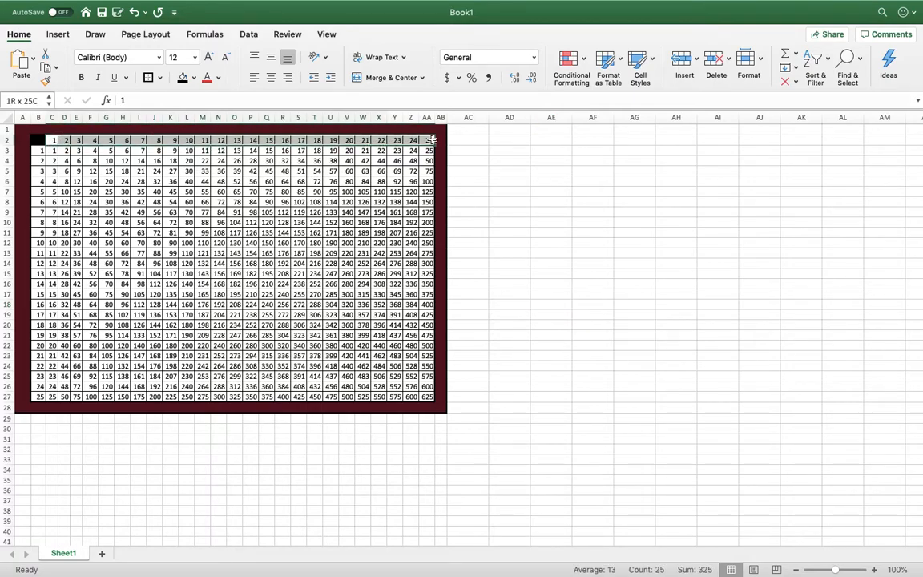
click(193, 77)
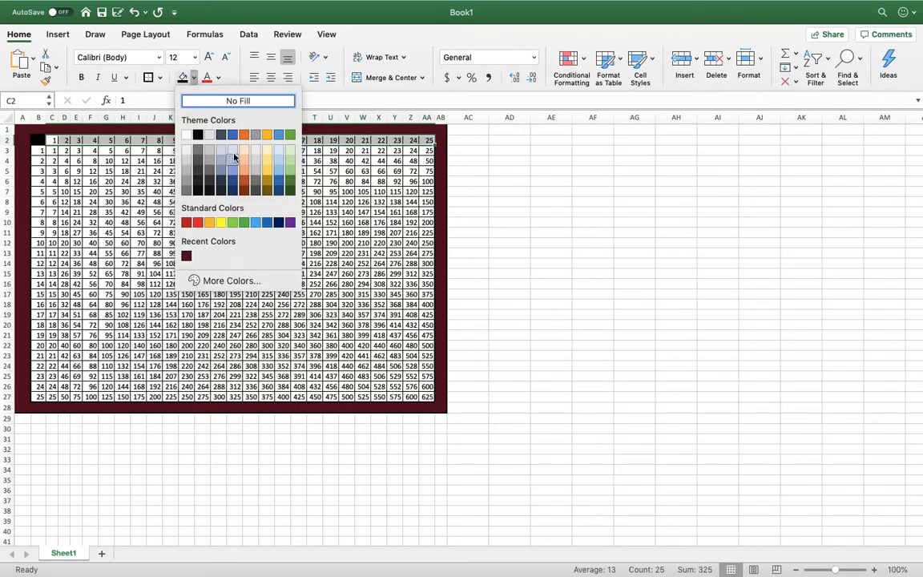
click(232, 164)
drag(37, 150, 37, 396)
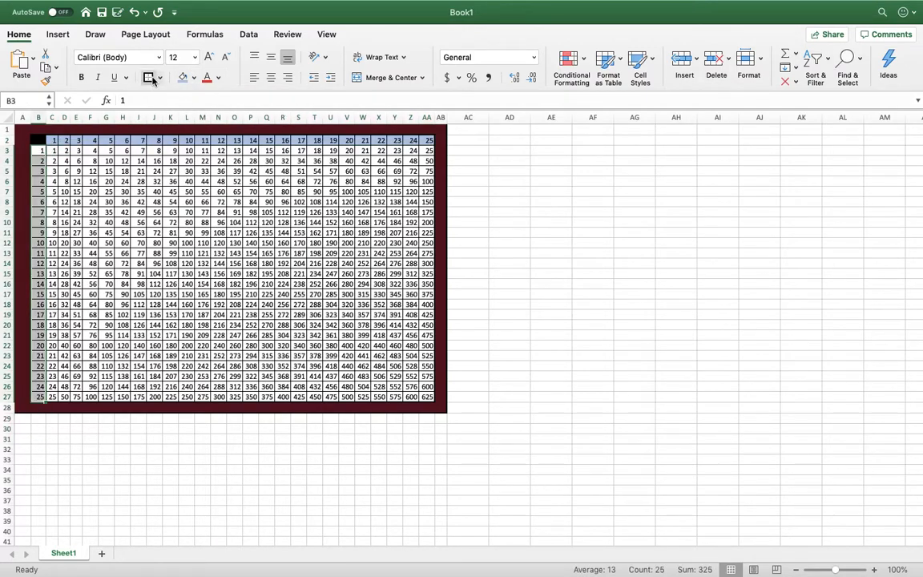
click(183, 78)
click(187, 233)
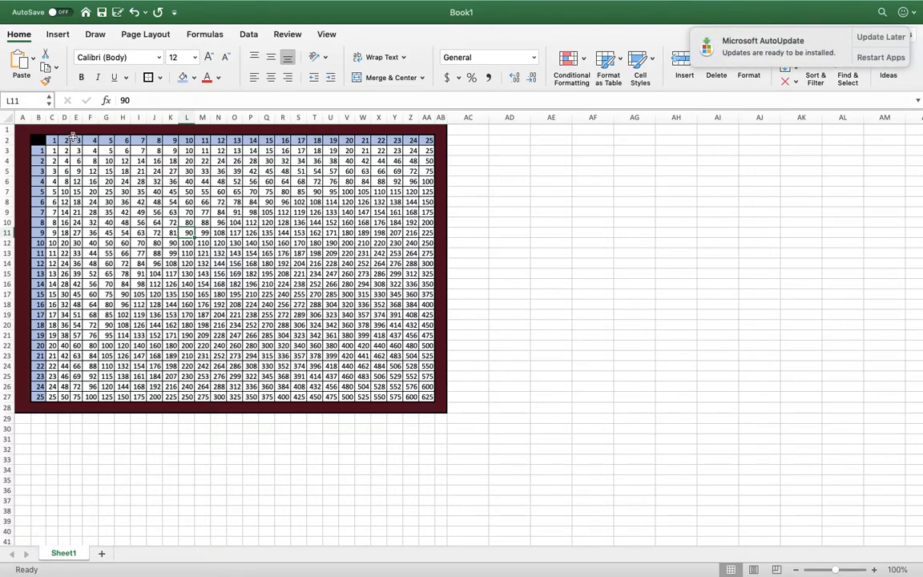
Set all columns of the sheet to one wider uniform width and increase the height of all rows.
click(7, 117)
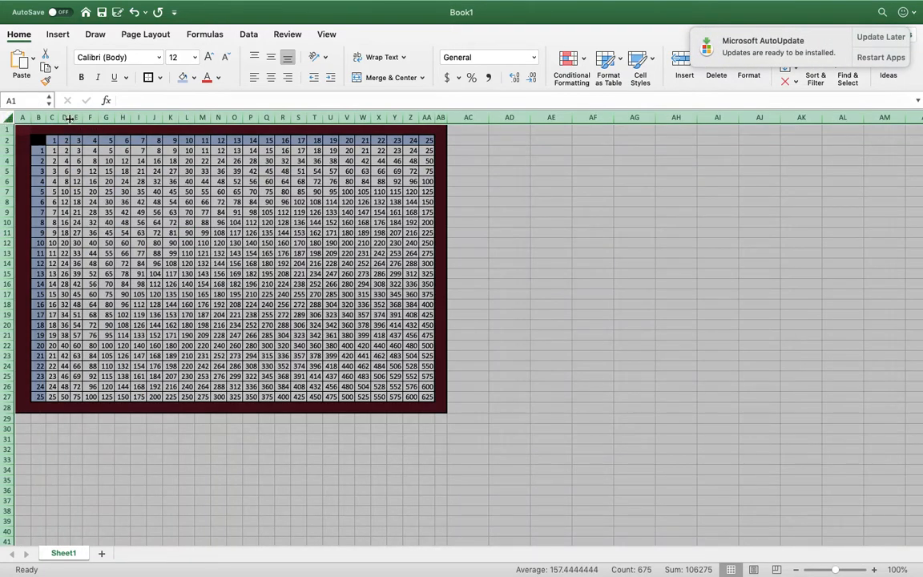
drag(68, 118, 90, 118)
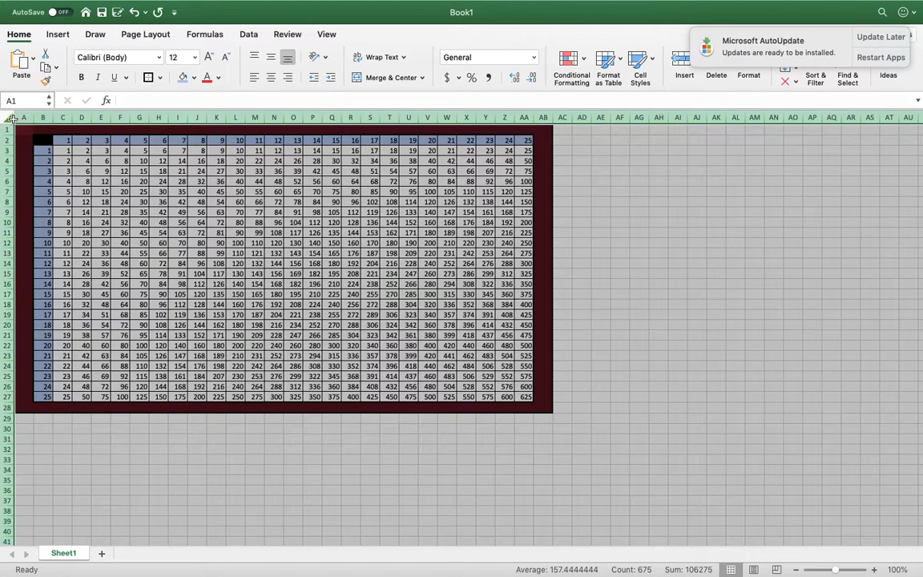
drag(6, 417, 6, 421)
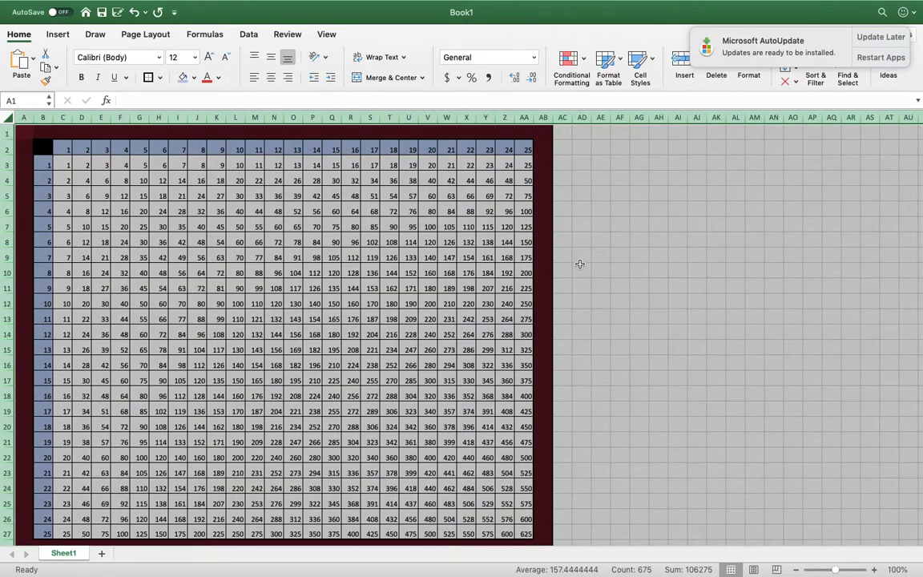
Save the finished workbook as Times Table in the Documents folder in Excel Workbook (.xlsx) format, and close its window.
click(619, 238)
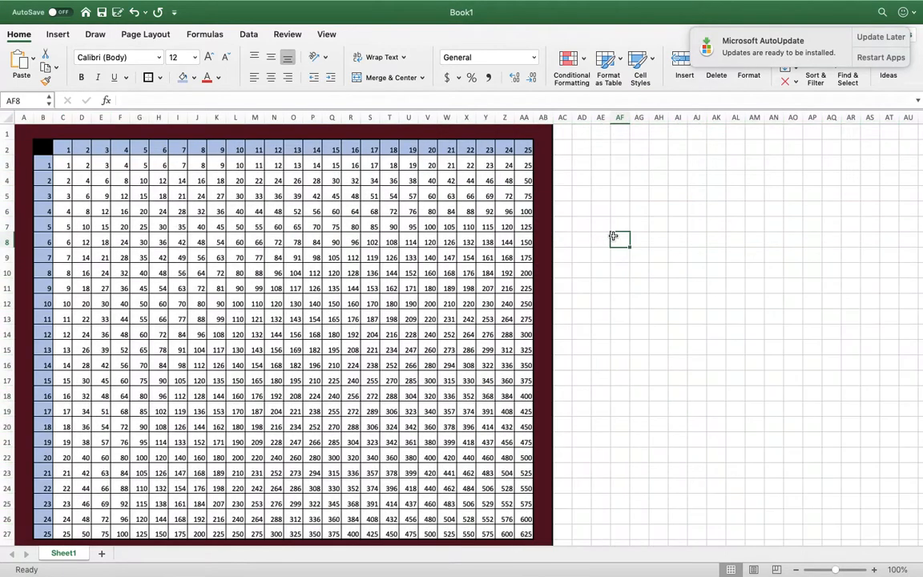
mouse_move(108, 4)
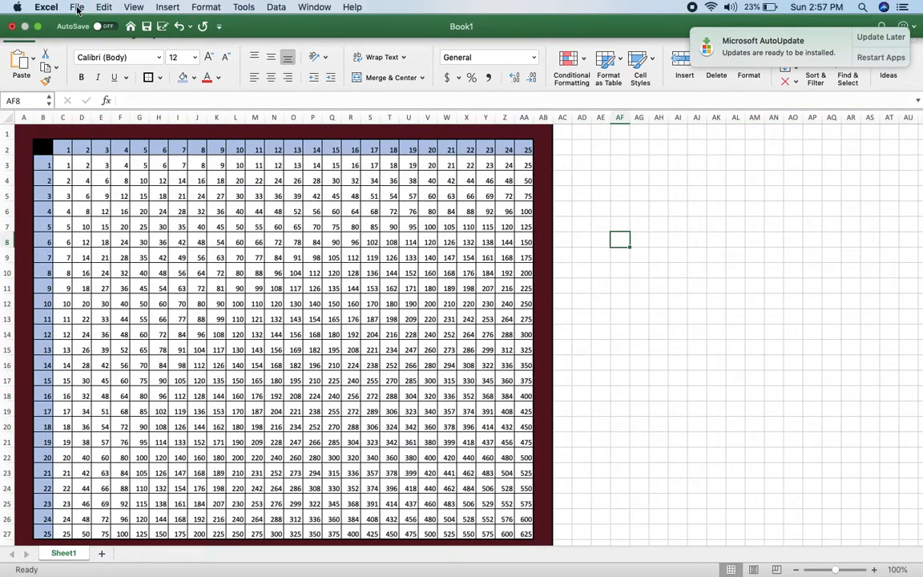
click(78, 7)
click(87, 98)
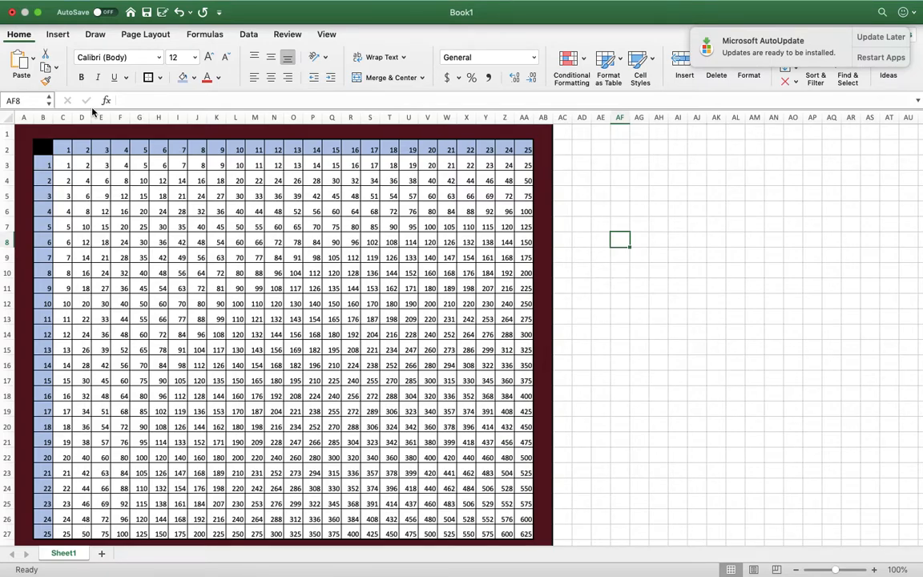
text(Times Table)
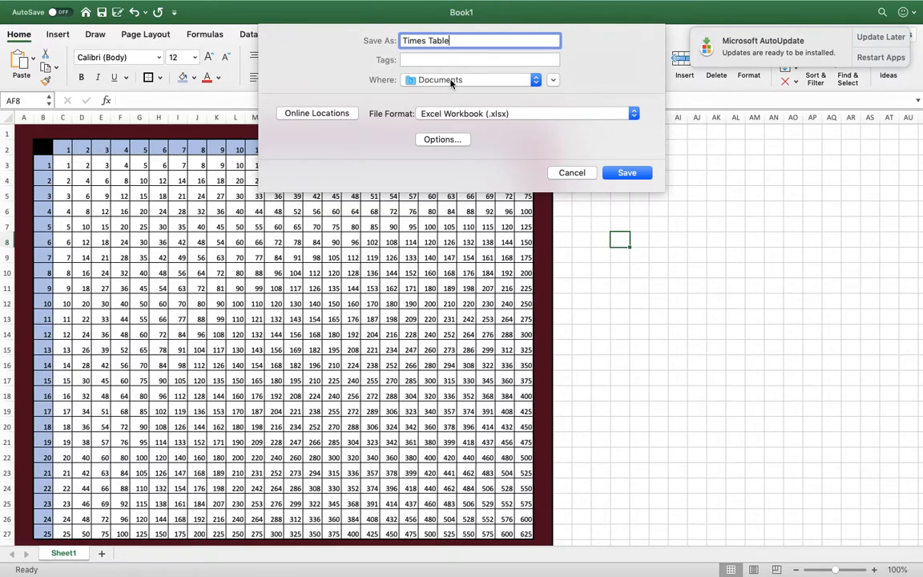
click(616, 174)
click(542, 102)
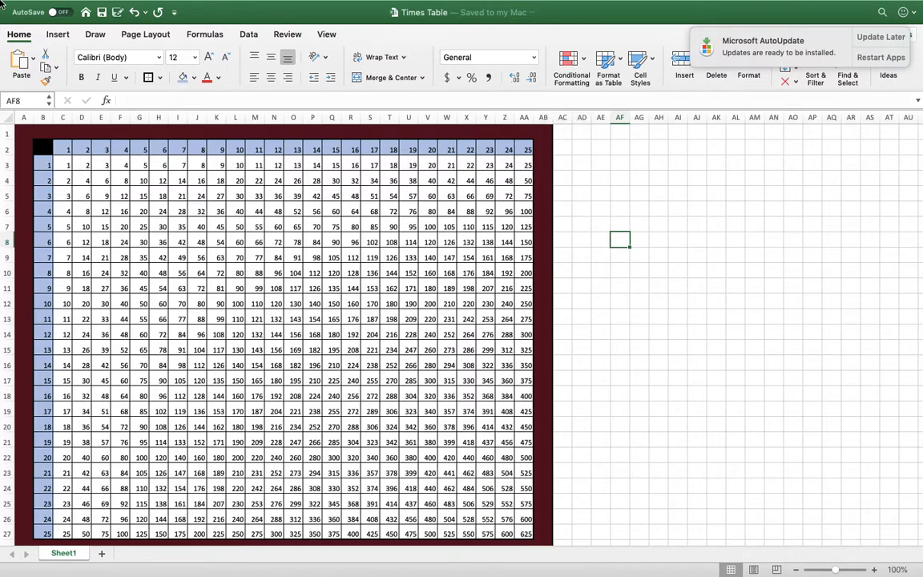
mouse_move(20, 28)
click(11, 27)
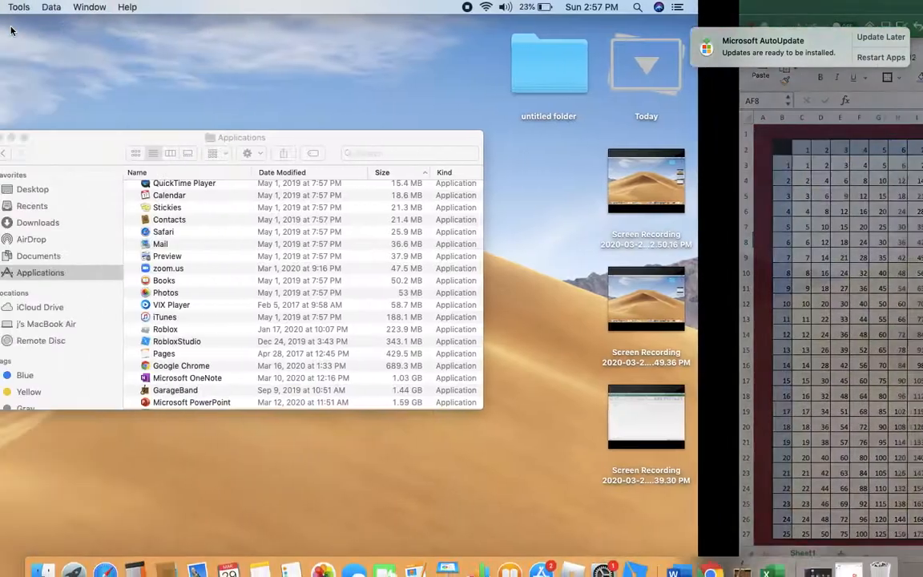